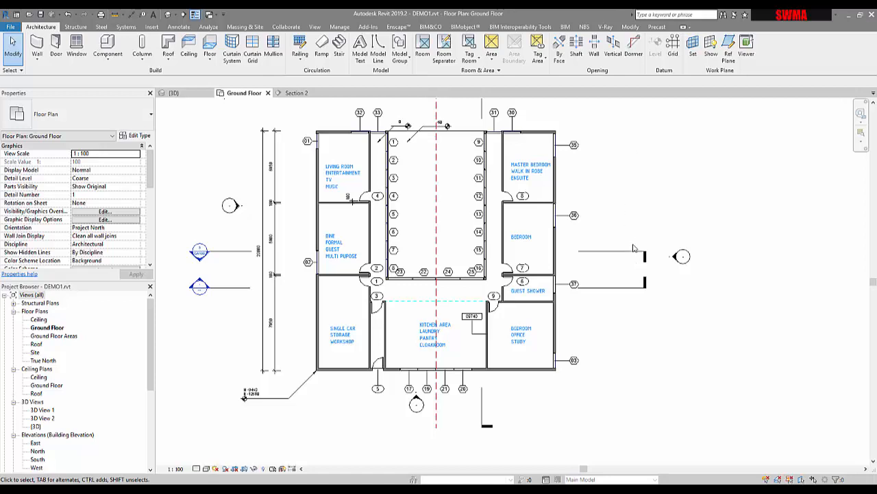
Place a grid line by picking the west exterior wall and stretch its ends beyond the building
{"action": "scroll", "coordinate": [619, 175], "scroll_direction": "down", "scroll_amount": 3}
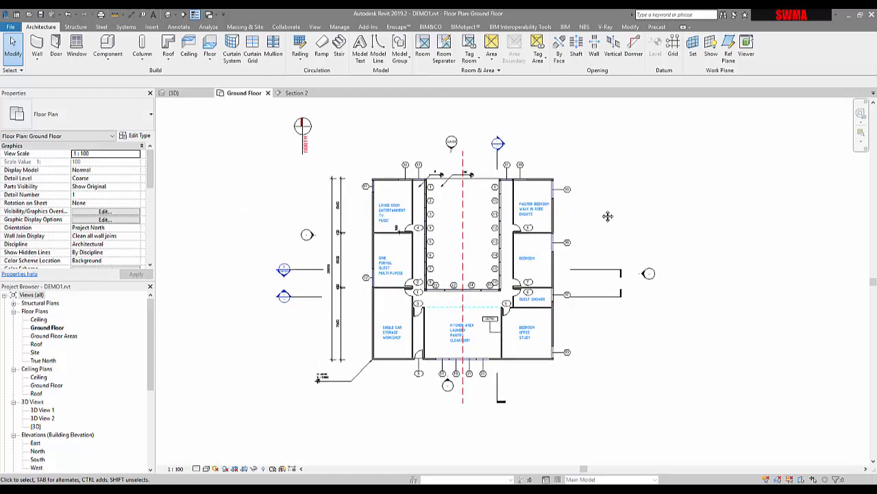
{"action": "left_click", "coordinate": [672, 50]}
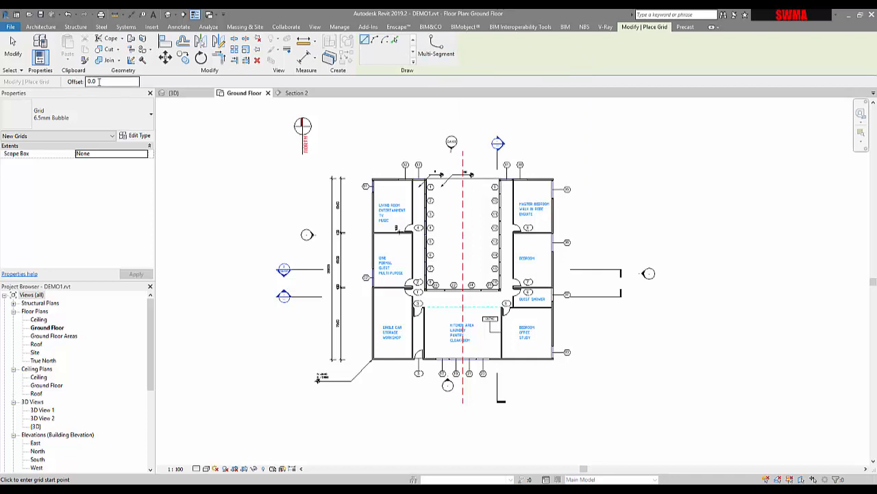
{"action": "left_click", "coordinate": [394, 41]}
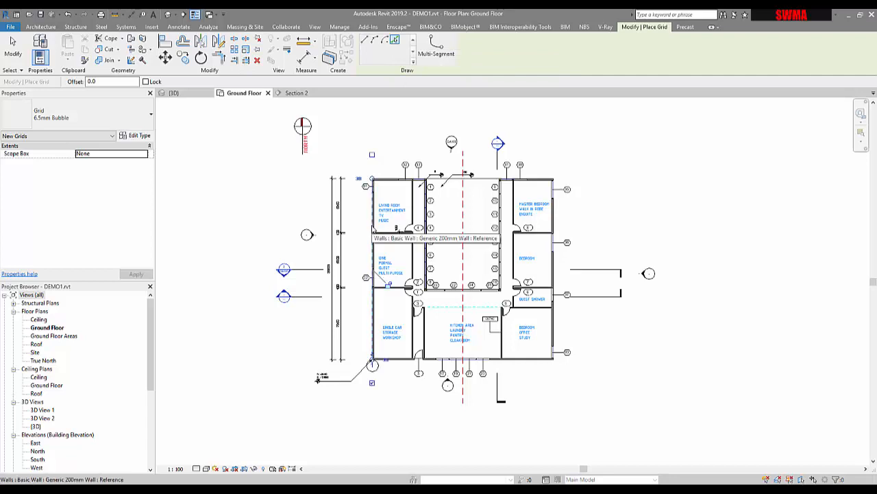
{"action": "left_click_drag", "start_coordinate": [372, 180], "coordinate": [371, 122]}
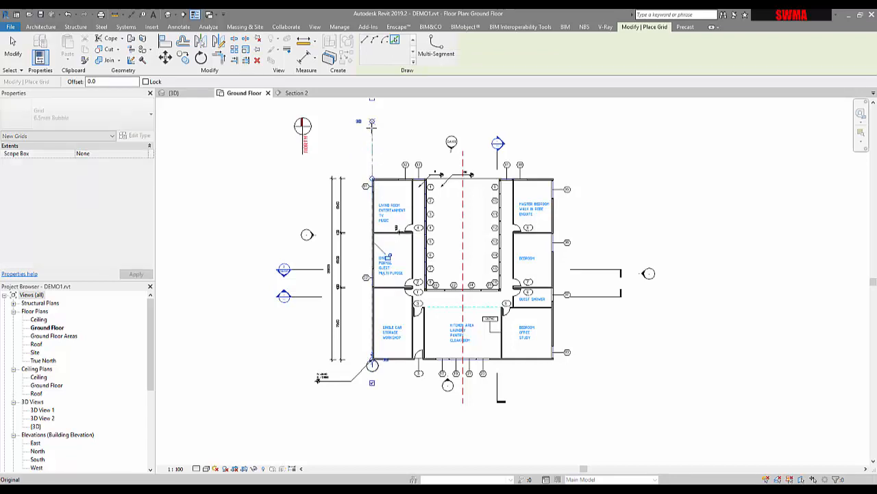
{"action": "left_click_drag", "start_coordinate": [372, 362], "coordinate": [372, 420]}
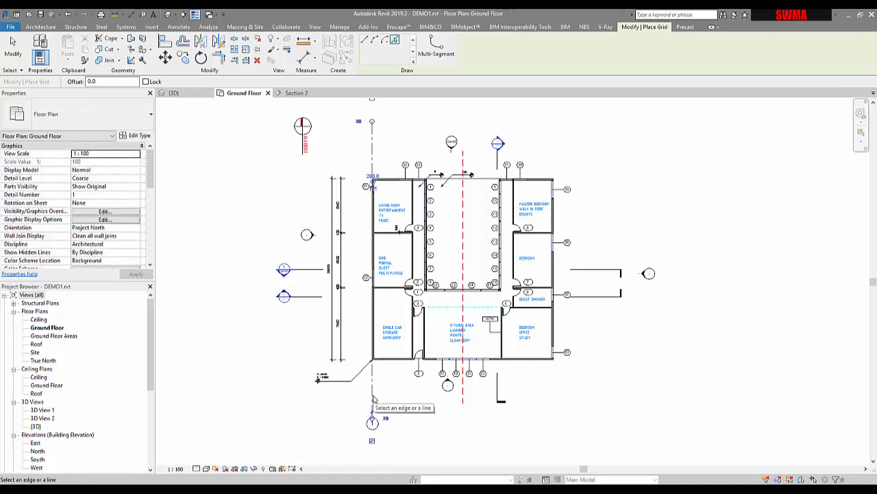
{"action": "key", "text": "Escape"}
{"action": "key", "text": "Escape"}
{"action": "scroll", "coordinate": [373, 396], "scroll_direction": "up", "scroll_amount": 3}
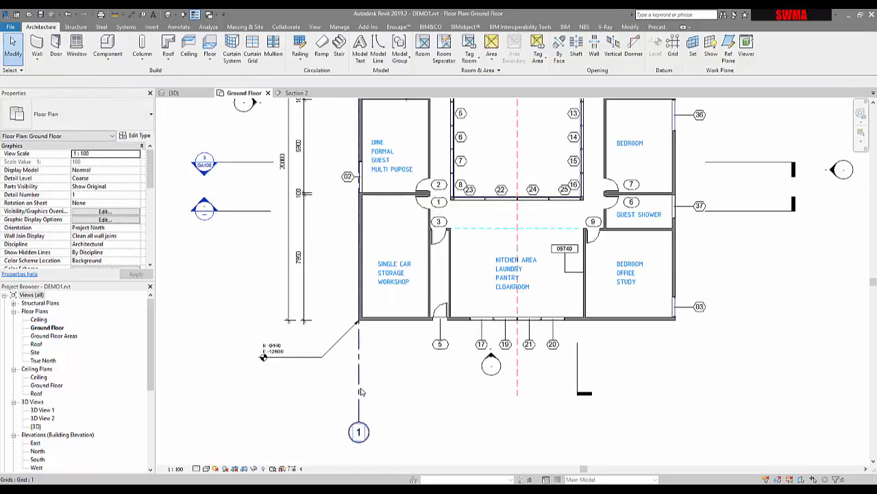
{"action": "left_click", "coordinate": [359, 392]}
{"action": "left_click_drag", "start_coordinate": [359, 348], "coordinate": [341, 350]}
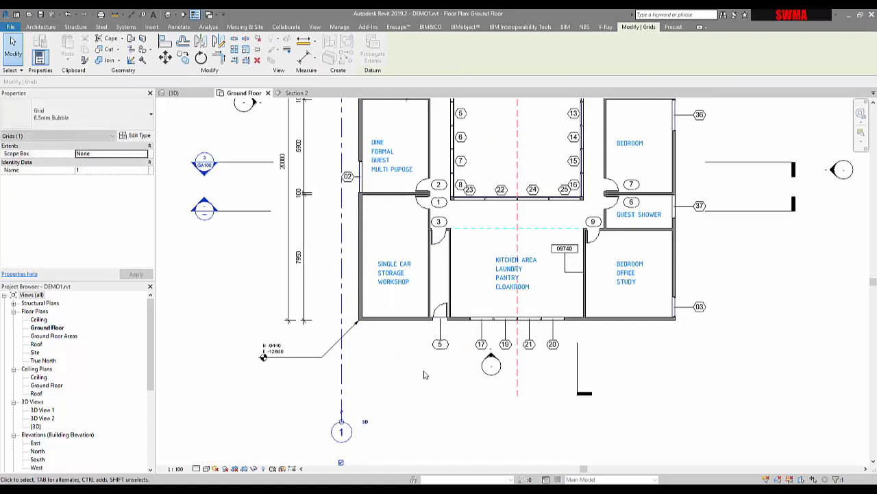
{"action": "key", "text": "ctrl+z"}
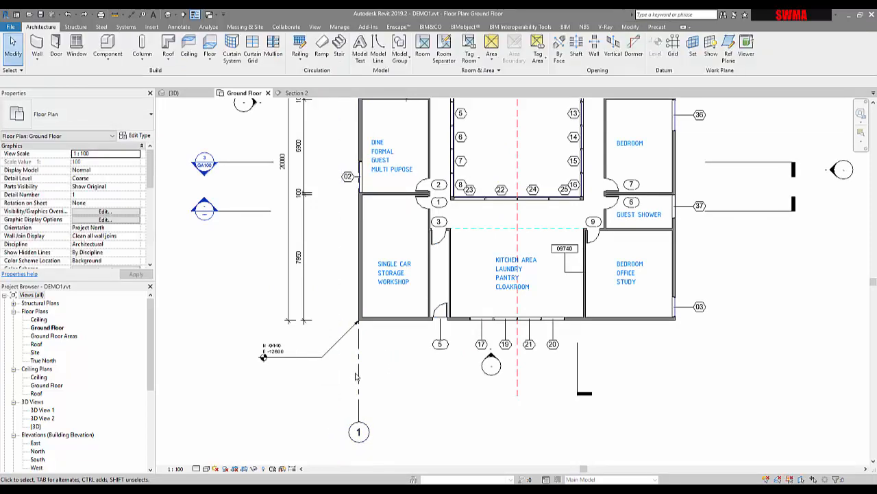
Shift grid 1 sideways, then use Align to lock it onto the outer face of the west exterior wall
{"action": "left_click", "coordinate": [357, 374]}
{"action": "left_click_drag", "start_coordinate": [345, 361], "coordinate": [336, 361]}
{"action": "key", "text": "a"}
{"action": "key", "text": "l"}
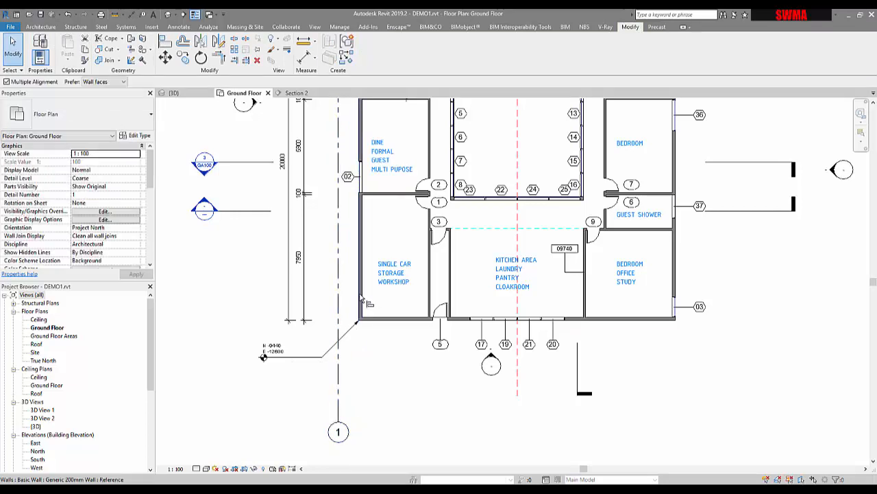
{"action": "left_click", "coordinate": [361, 294]}
{"action": "left_click", "coordinate": [338, 307]}
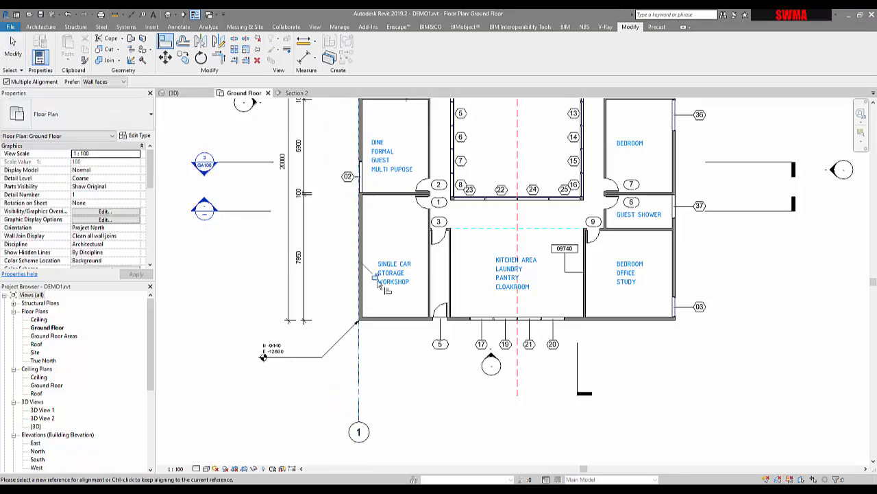
{"action": "scroll", "coordinate": [401, 361], "scroll_direction": "down", "scroll_amount": 2}
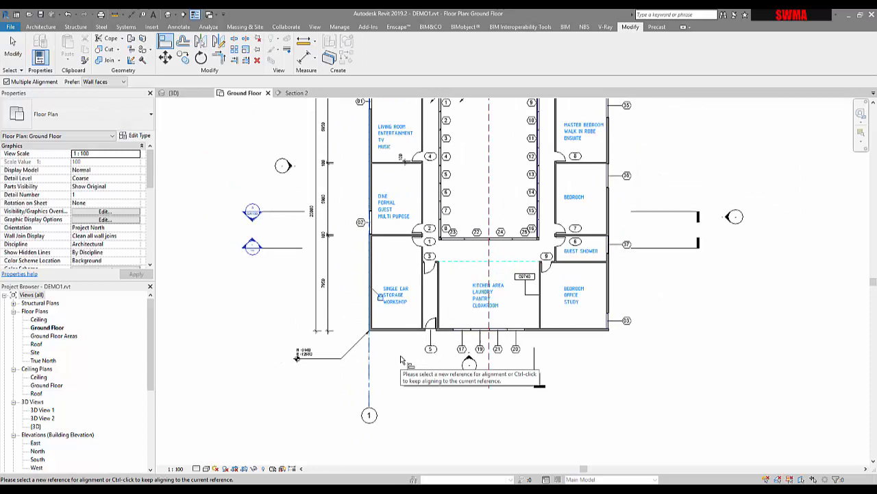
{"action": "key", "text": "Escape"}
Create a similar grid by picking the west wall of the central courtyard
{"action": "left_click", "coordinate": [367, 370]}
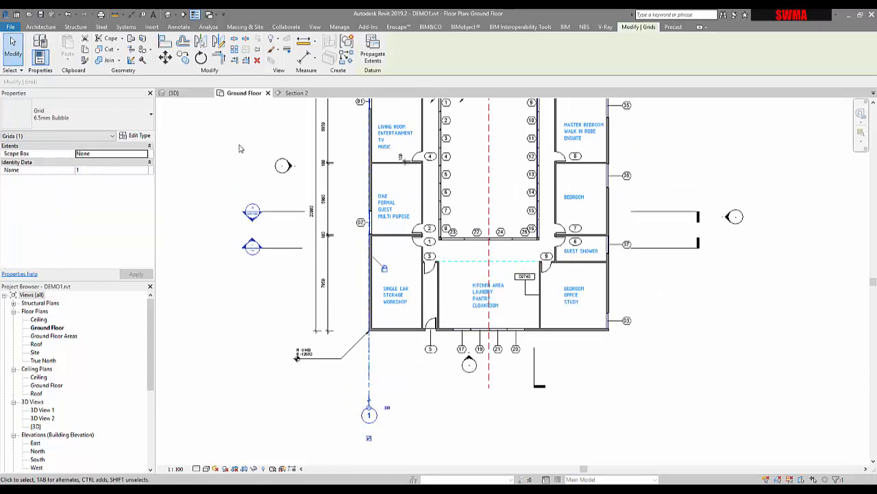
{"action": "left_click", "coordinate": [347, 58]}
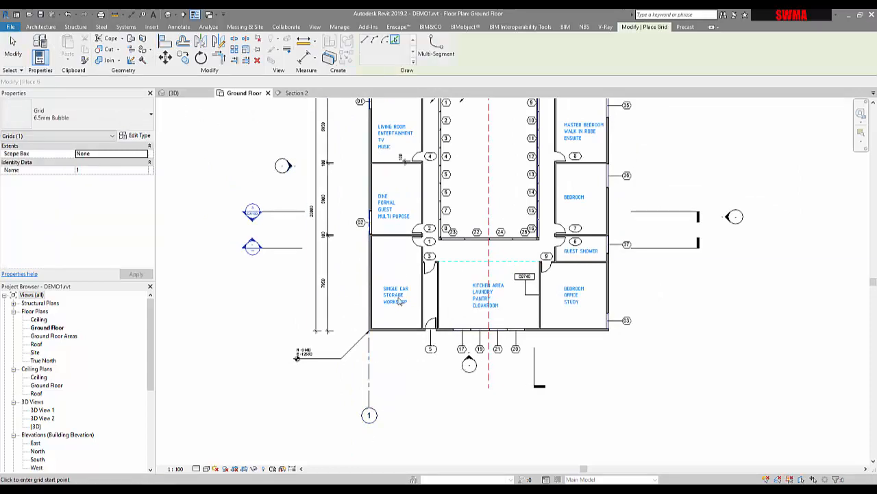
{"action": "left_click", "coordinate": [398, 42]}
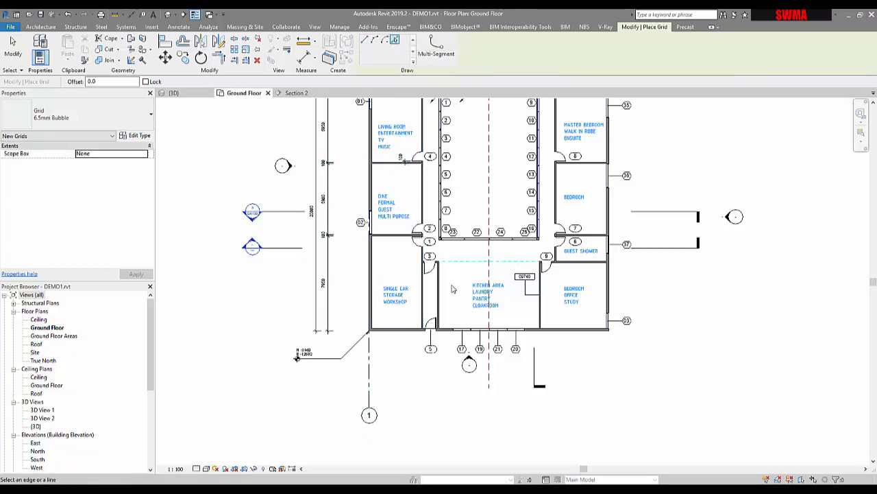
{"action": "scroll", "coordinate": [441, 246], "scroll_direction": "up", "scroll_amount": 5}
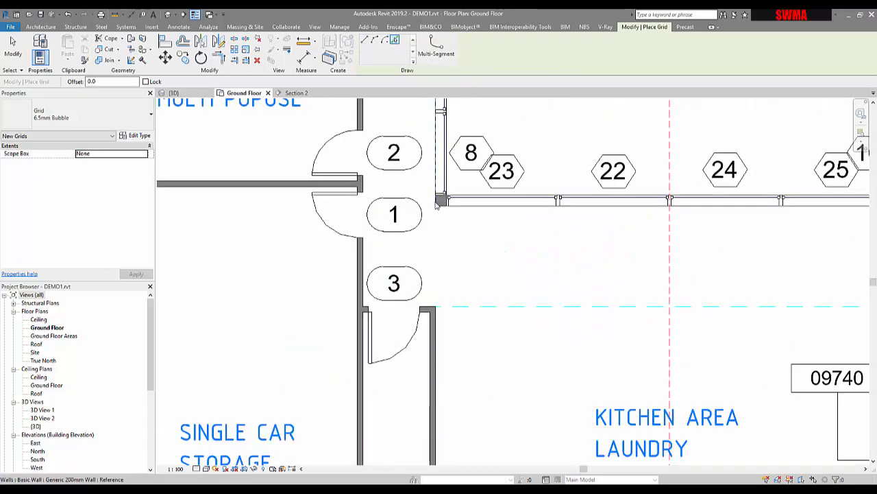
{"action": "left_click", "coordinate": [436, 204]}
{"action": "scroll", "coordinate": [436, 207], "scroll_direction": "down", "scroll_amount": 5}
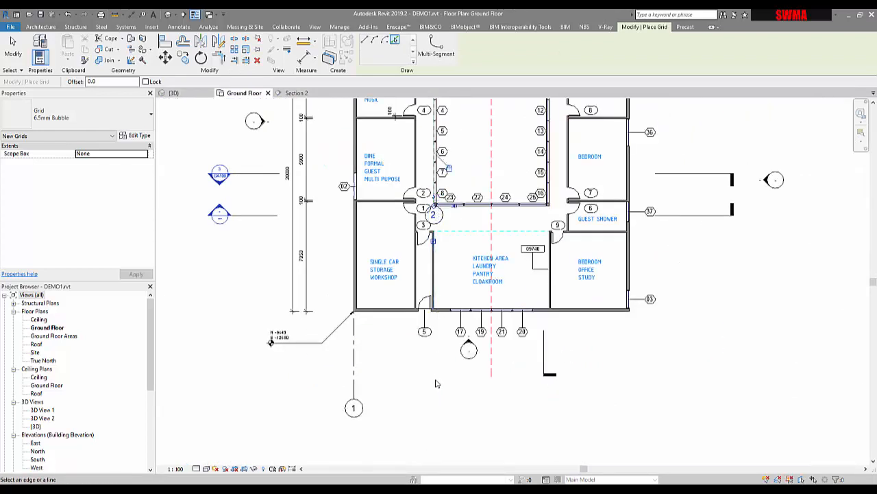
{"action": "key", "text": "Escape"}
{"action": "key", "text": "Escape"}
Extend grid 2's lower end so its bubble lines up with grid 1's bubble
{"action": "scroll", "coordinate": [442, 218], "scroll_direction": "up", "scroll_amount": 3}
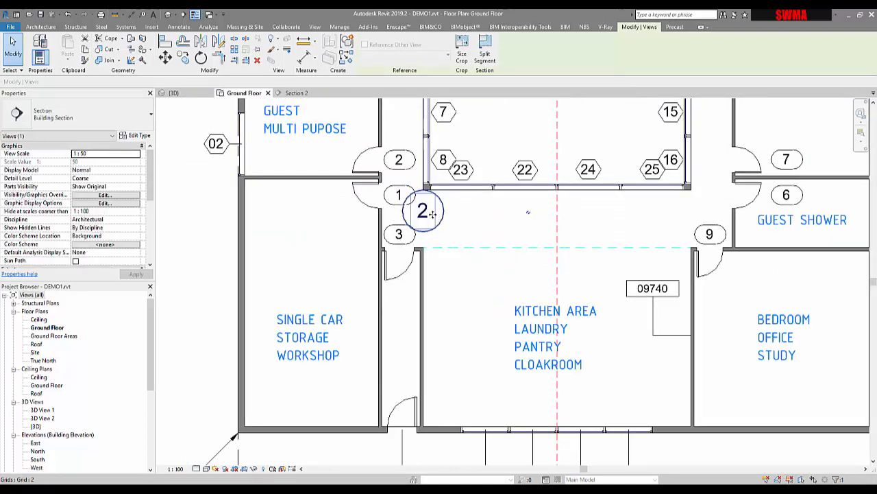
{"action": "left_click", "coordinate": [421, 224]}
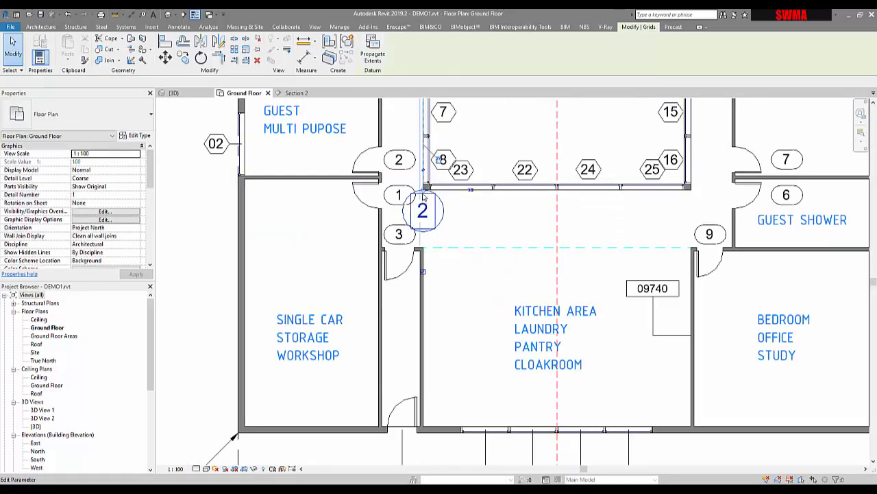
{"action": "left_click_drag", "start_coordinate": [424, 236], "coordinate": [418, 455]}
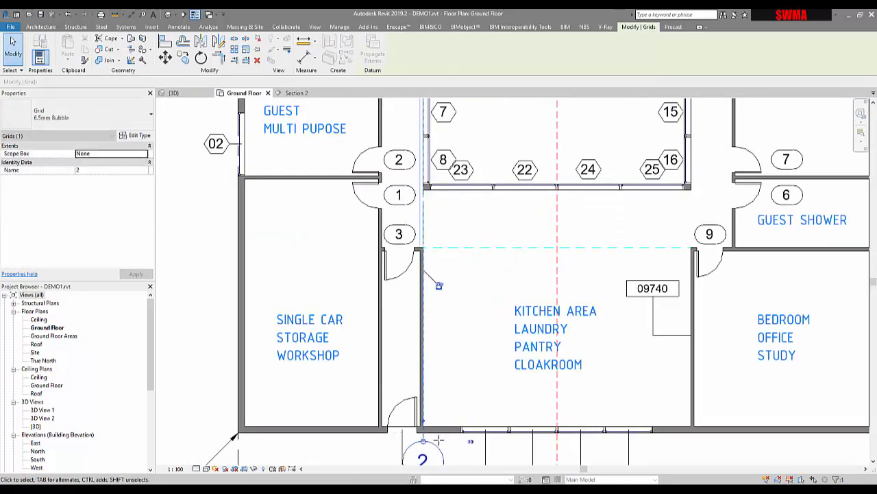
{"action": "middle_click_drag", "start_coordinate": [445, 434], "coordinate": [452, 199]}
{"action": "left_click_drag", "start_coordinate": [429, 206], "coordinate": [419, 402]}
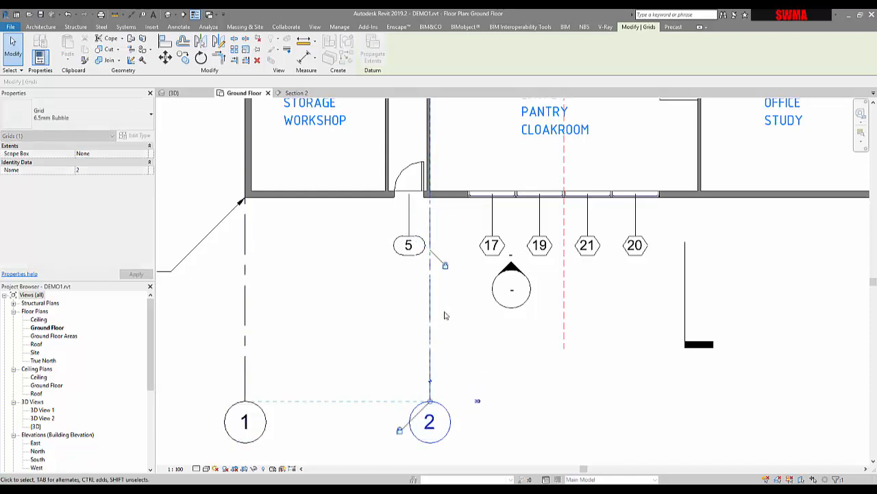
{"action": "scroll", "coordinate": [434, 331], "scroll_direction": "down", "scroll_amount": 2}
{"action": "left_click", "coordinate": [416, 364]}
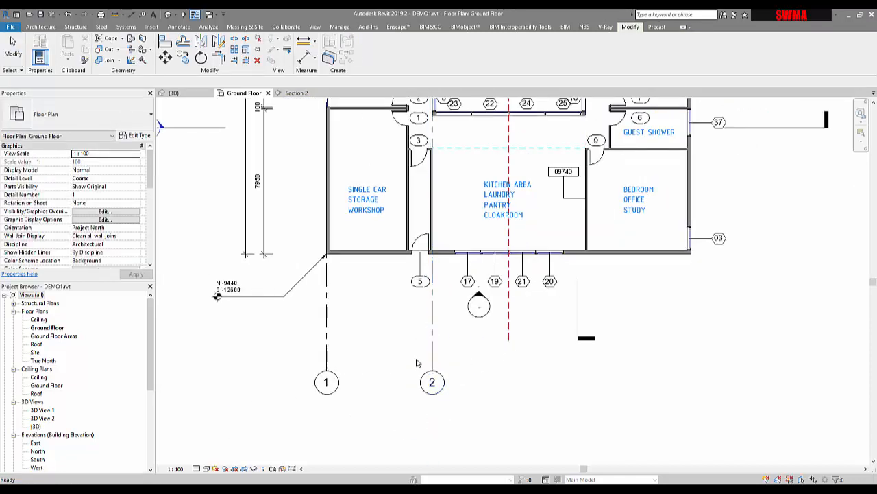
Draw grid 3 vertically from the courtyard's east corner down below the building
{"action": "left_click", "coordinate": [41, 26]}
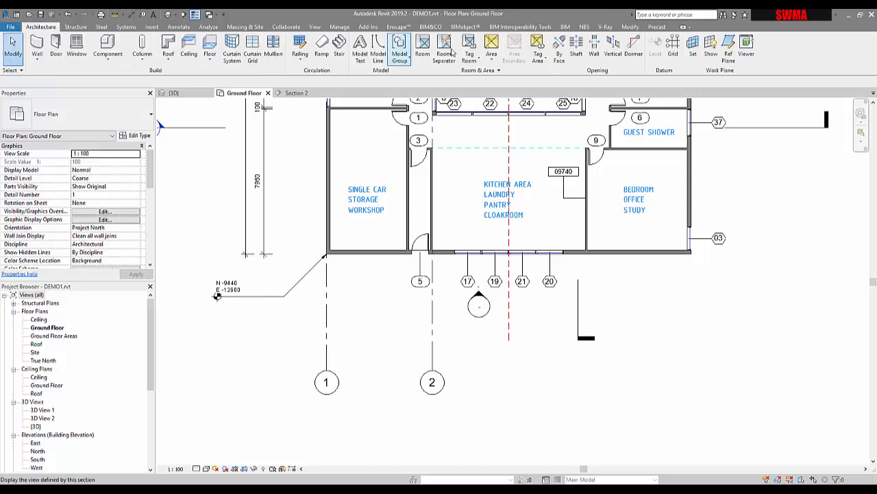
{"action": "left_click", "coordinate": [673, 48]}
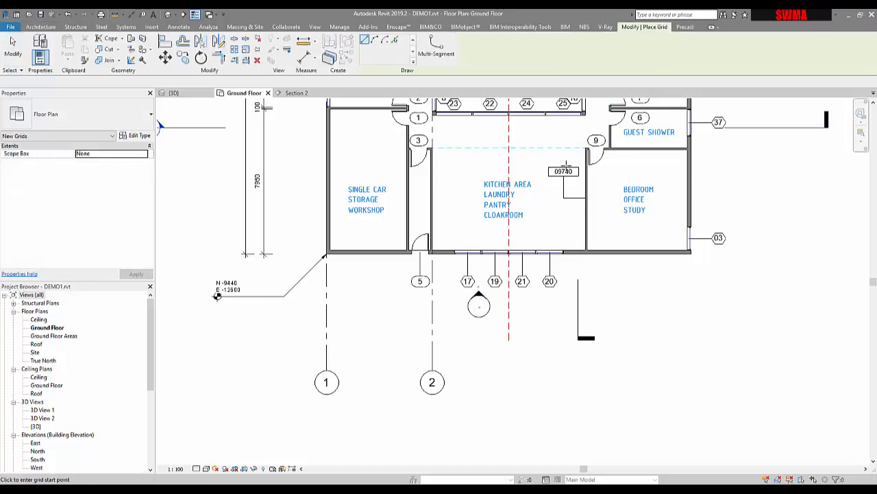
{"action": "middle_click_drag", "start_coordinate": [613, 192], "coordinate": [528, 290]}
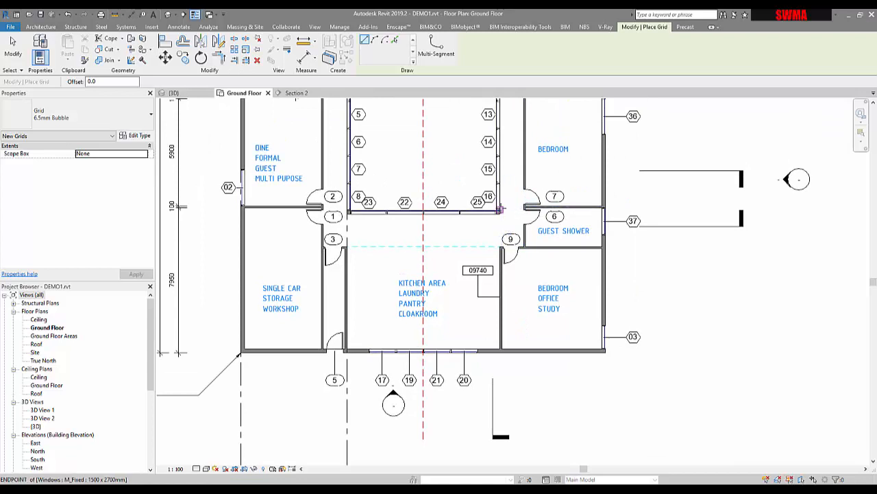
{"action": "left_click", "coordinate": [503, 195]}
{"action": "scroll", "coordinate": [504, 288], "scroll_direction": "down", "scroll_amount": 3}
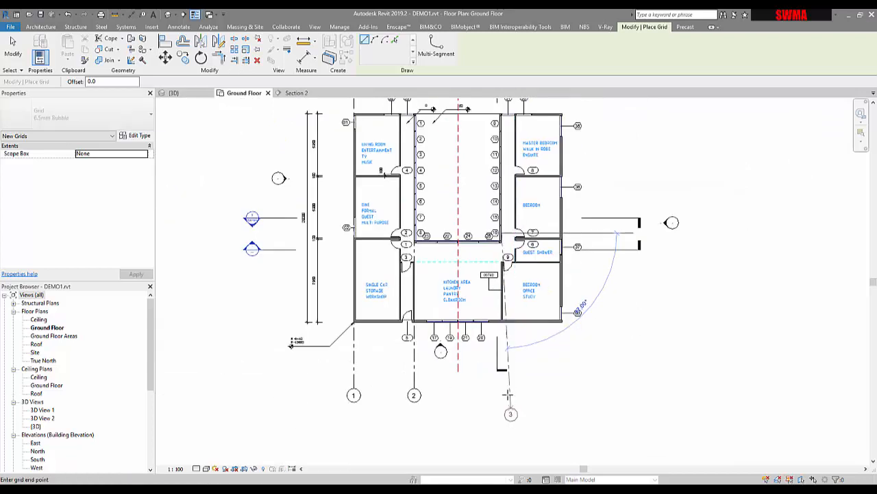
{"action": "left_click", "coordinate": [504, 388]}
{"action": "key", "text": "Escape"}
{"action": "key", "text": "Escape"}
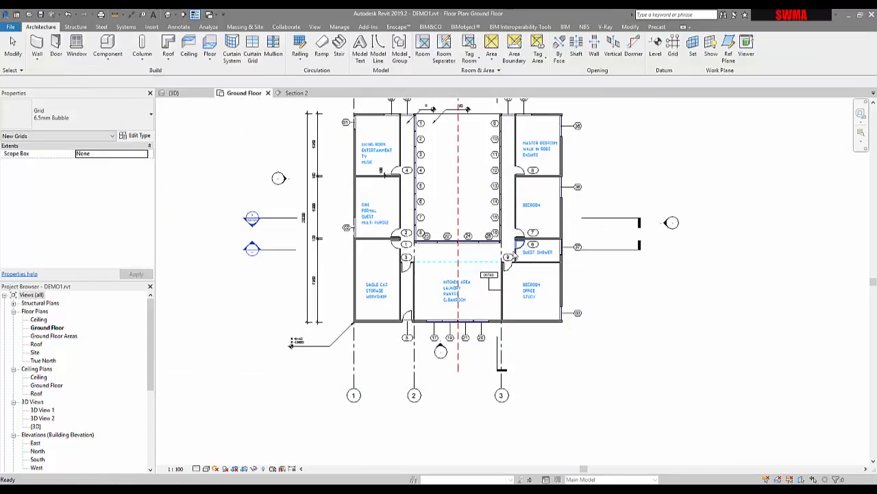
Extend grid 3's upper end to align with the top of grid 1
{"action": "left_click", "coordinate": [503, 341]}
{"action": "left_click", "coordinate": [514, 378]}
{"action": "left_click", "coordinate": [503, 384]}
{"action": "middle_click_drag", "start_coordinate": [554, 408], "coordinate": [535, 467]}
{"action": "scroll", "coordinate": [490, 324], "scroll_direction": "up", "scroll_amount": 5}
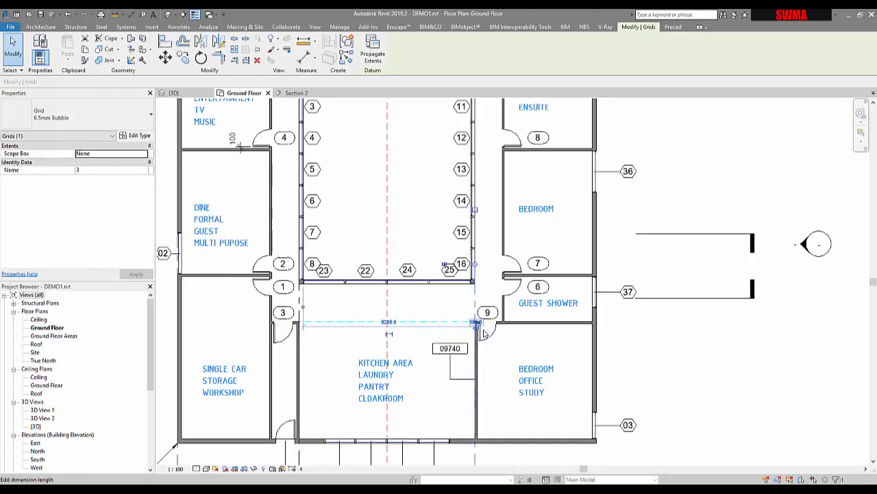
{"action": "scroll", "coordinate": [470, 244], "scroll_direction": "down", "scroll_amount": 5}
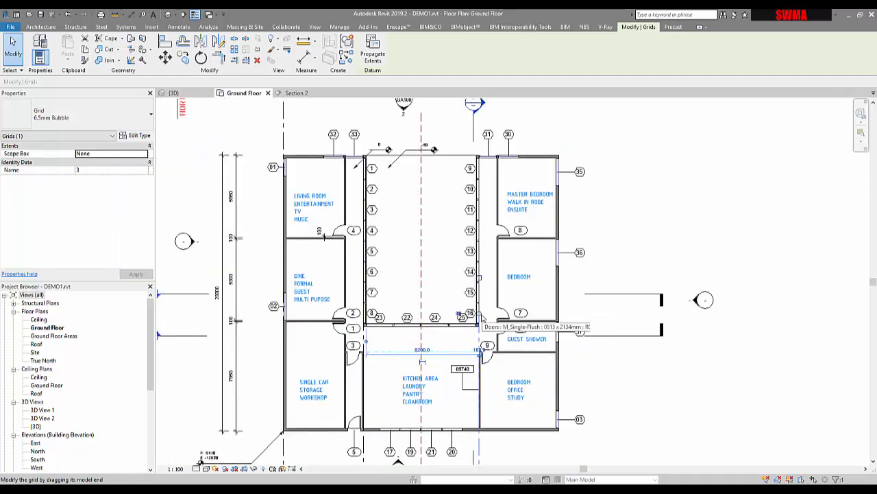
{"action": "left_click_drag", "start_coordinate": [480, 314], "coordinate": [517, 139]}
{"action": "middle_click_drag", "start_coordinate": [517, 140], "coordinate": [506, 256]}
{"action": "left_click_drag", "start_coordinate": [474, 191], "coordinate": [472, 183]}
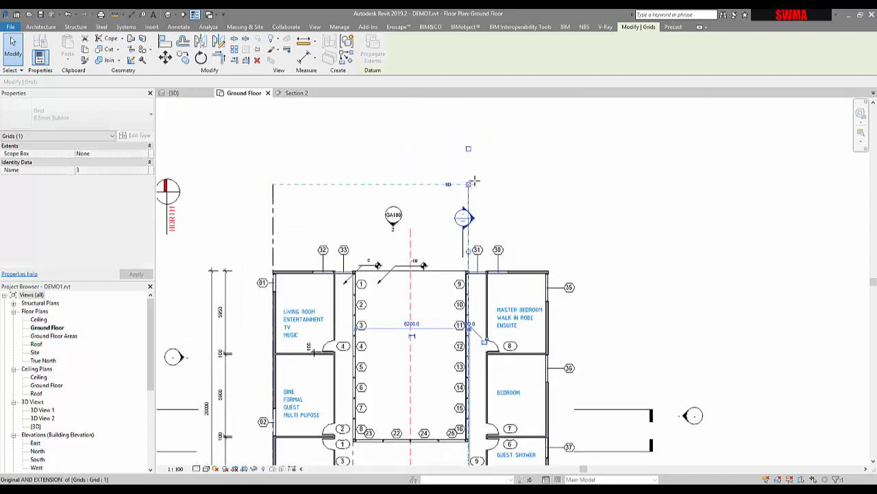
{"action": "middle_click_drag", "start_coordinate": [378, 387], "coordinate": [410, 268]}
{"action": "left_click", "coordinate": [409, 268]}
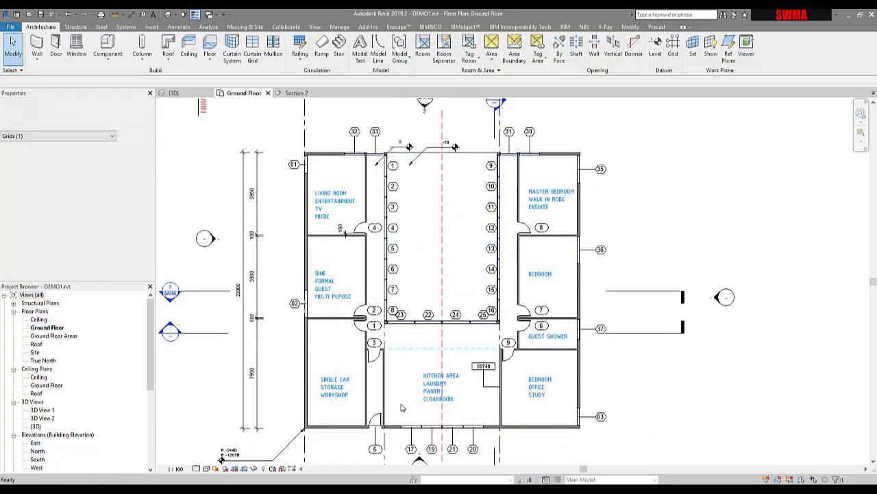
Extend grid 2's upper end to align with the top of grid 1
{"action": "middle_click_drag", "start_coordinate": [403, 408], "coordinate": [400, 302]}
{"action": "left_click", "coordinate": [382, 381]}
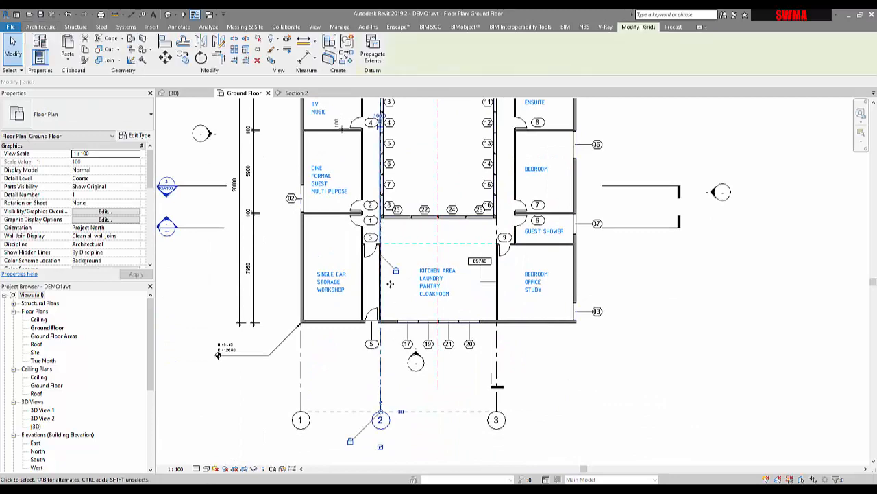
{"action": "middle_click_drag", "start_coordinate": [405, 173], "coordinate": [407, 331]}
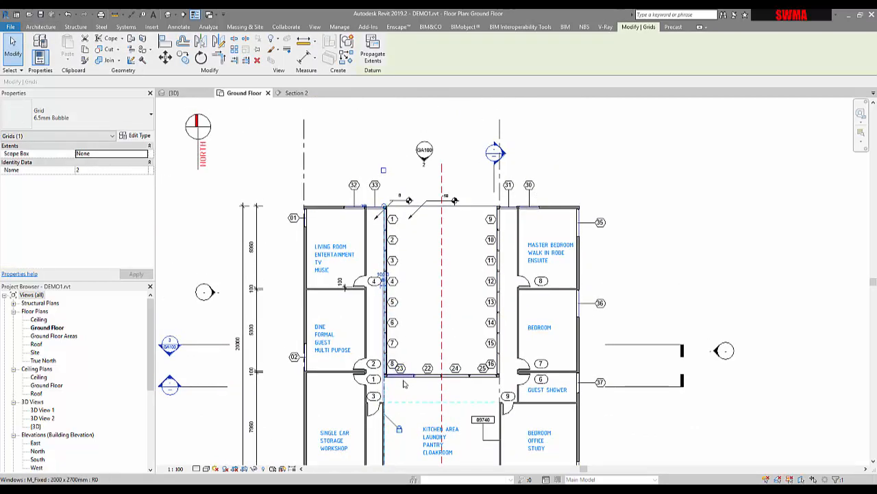
{"action": "middle_click_drag", "start_coordinate": [397, 427], "coordinate": [398, 479]}
{"action": "scroll", "coordinate": [406, 305], "scroll_direction": "up", "scroll_amount": 4}
{"action": "scroll", "coordinate": [398, 275], "scroll_direction": "down", "scroll_amount": 5}
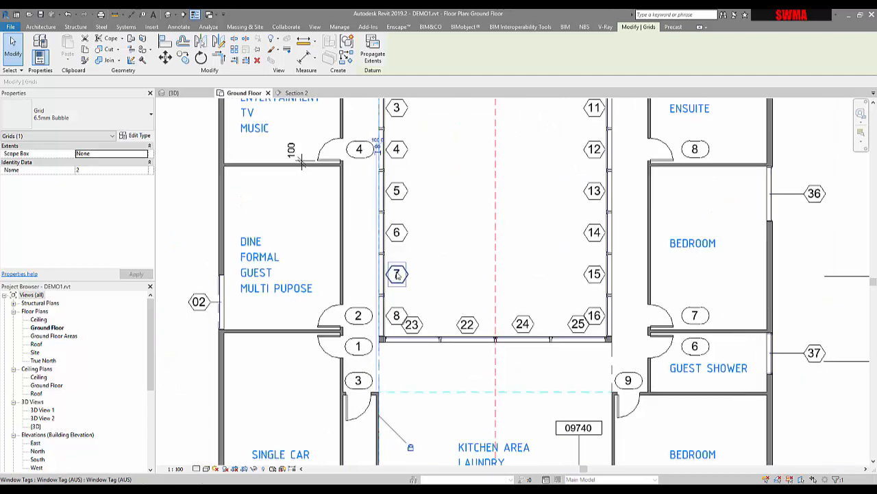
{"action": "middle_click_drag", "start_coordinate": [392, 129], "coordinate": [393, 298]}
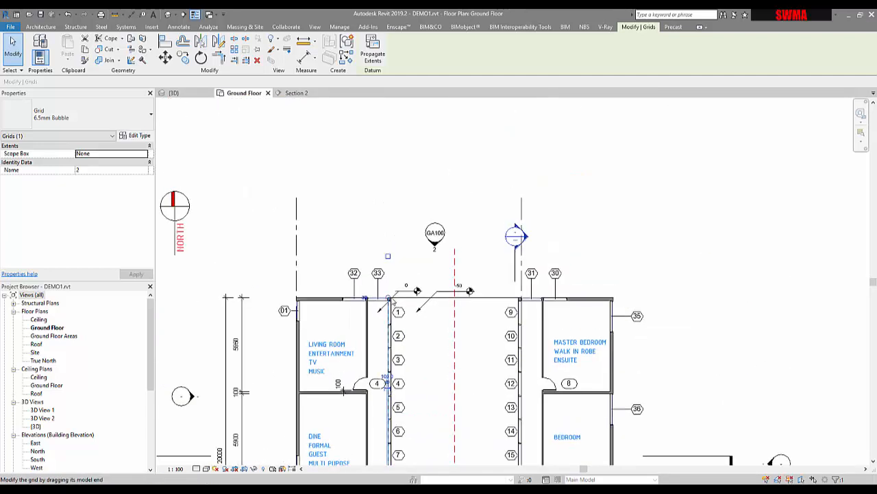
{"action": "left_click_drag", "start_coordinate": [391, 222], "coordinate": [390, 198]}
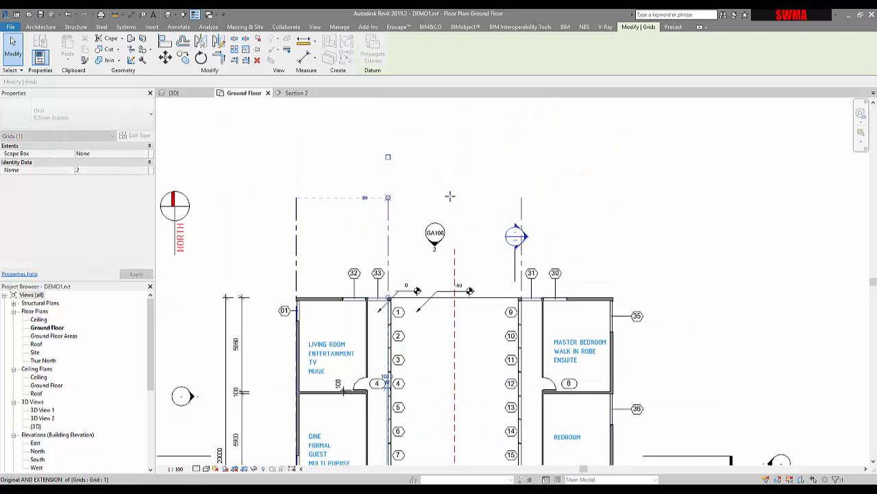
Add grid 4 by picking the line of the building's east exterior wall
{"action": "key", "text": "Escape"}
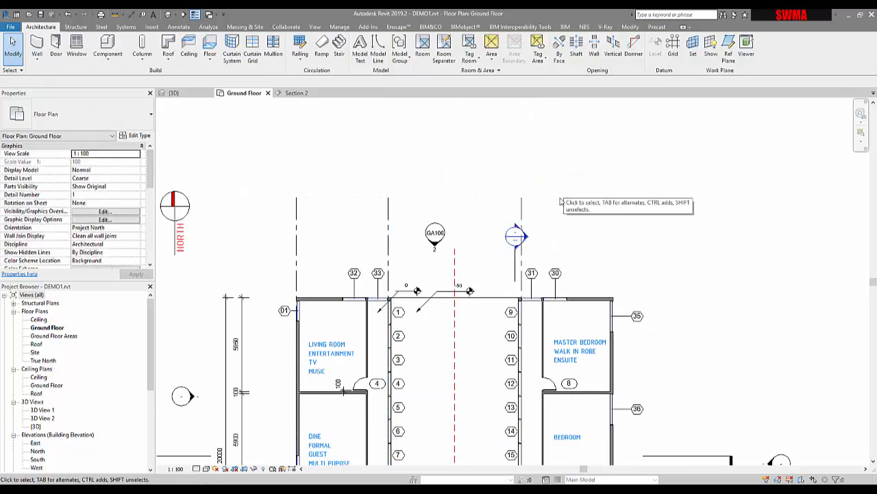
{"action": "left_click", "coordinate": [527, 213]}
{"action": "key", "text": "Escape"}
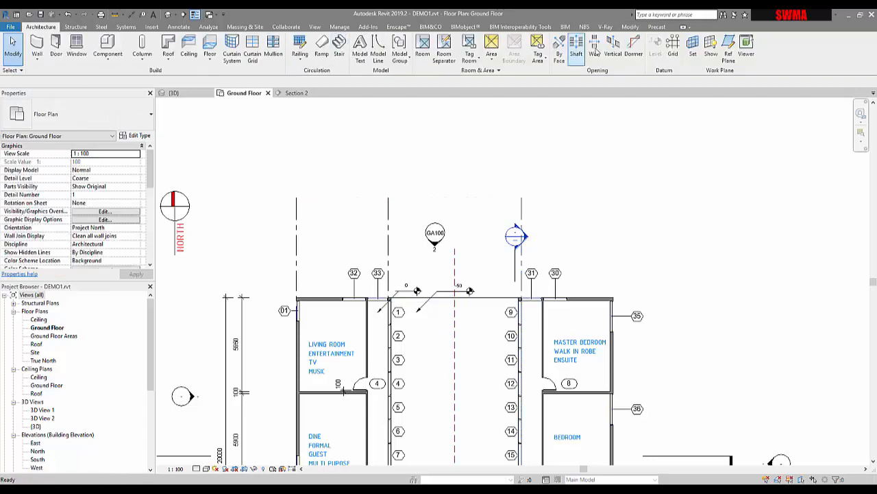
{"action": "left_click", "coordinate": [670, 48]}
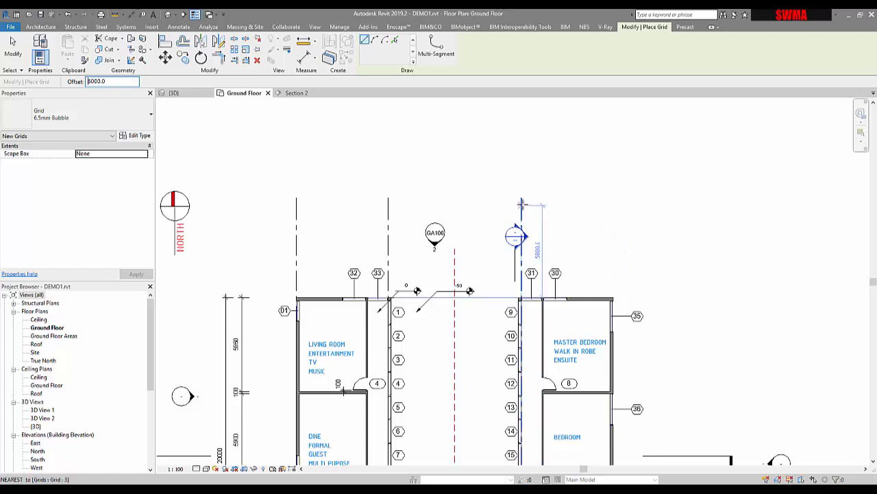
{"action": "left_click", "coordinate": [395, 40]}
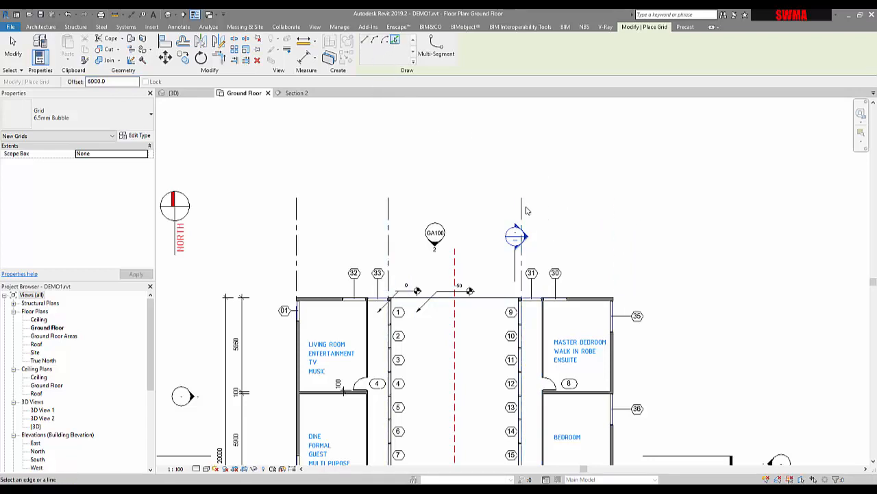
{"action": "scroll", "coordinate": [679, 185], "scroll_direction": "down", "scroll_amount": 3, "text": "ctrl"}
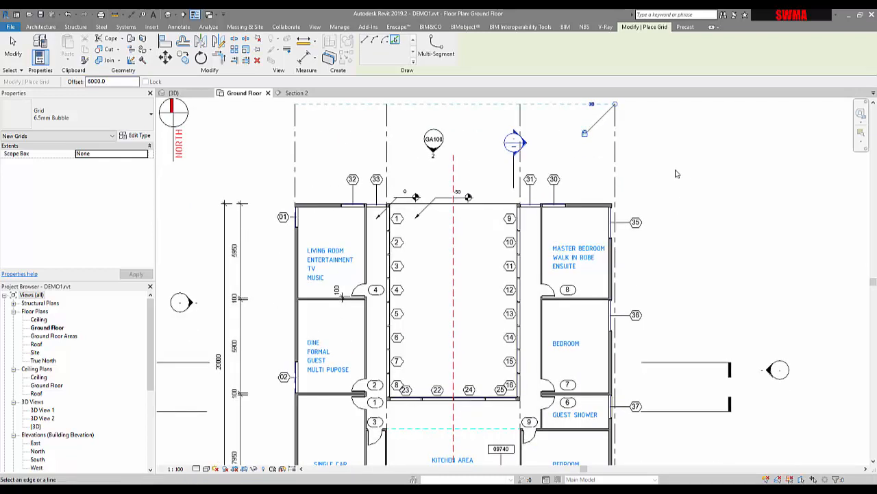
{"action": "middle_click_drag", "start_coordinate": [591, 201], "coordinate": [604, 316]}
{"action": "key", "text": "Escape"}
{"action": "key", "text": "Escape"}
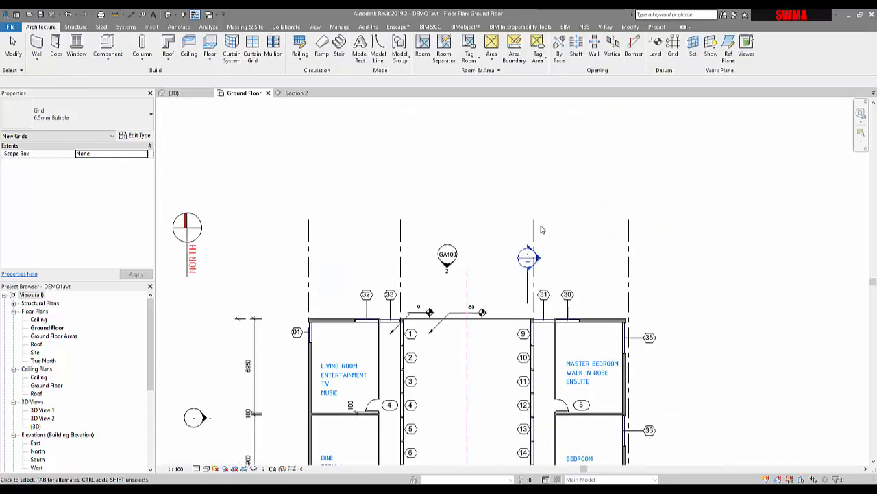
Align grid 3 to the face of the courtyard's east wall
{"action": "left_click", "coordinate": [535, 234]}
{"action": "scroll", "coordinate": [538, 338], "scroll_direction": "up", "scroll_amount": 5}
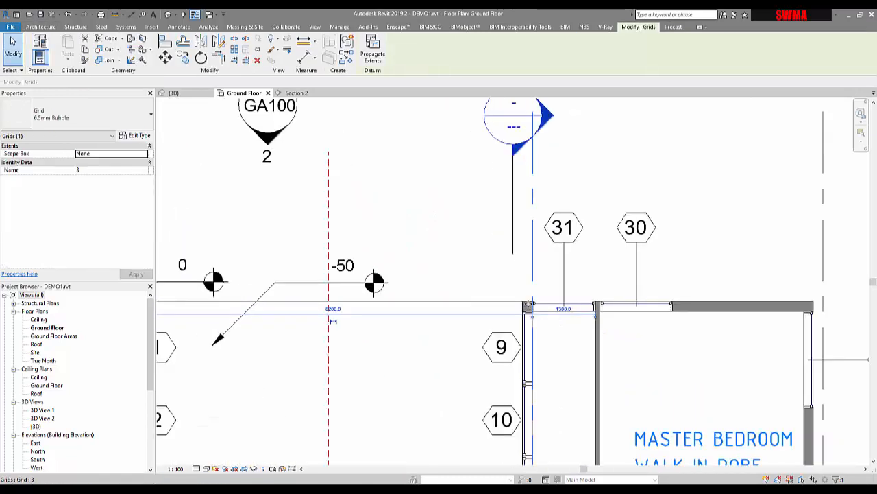
{"action": "scroll", "coordinate": [539, 339], "scroll_direction": "down", "scroll_amount": 3}
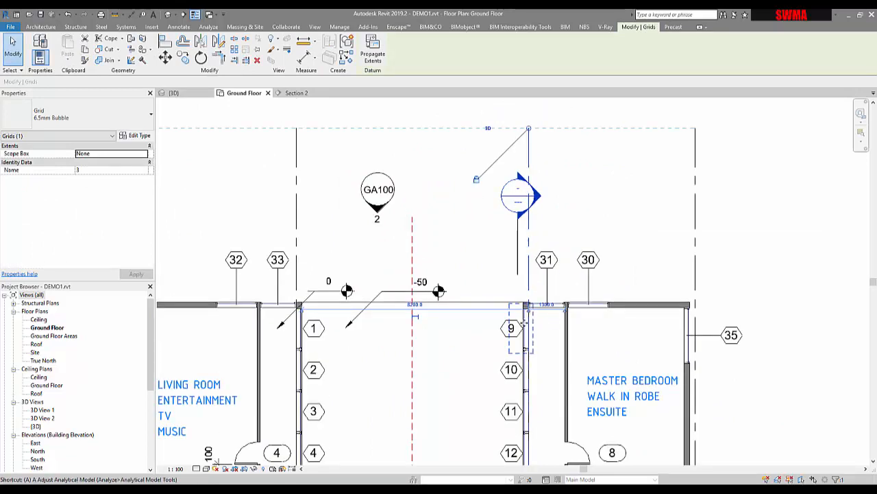
{"action": "key", "text": "a"}
{"action": "key", "text": "l"}
{"action": "scroll", "coordinate": [524, 323], "scroll_direction": "up", "scroll_amount": 3}
{"action": "scroll", "coordinate": [539, 284], "scroll_direction": "up", "scroll_amount": 3}
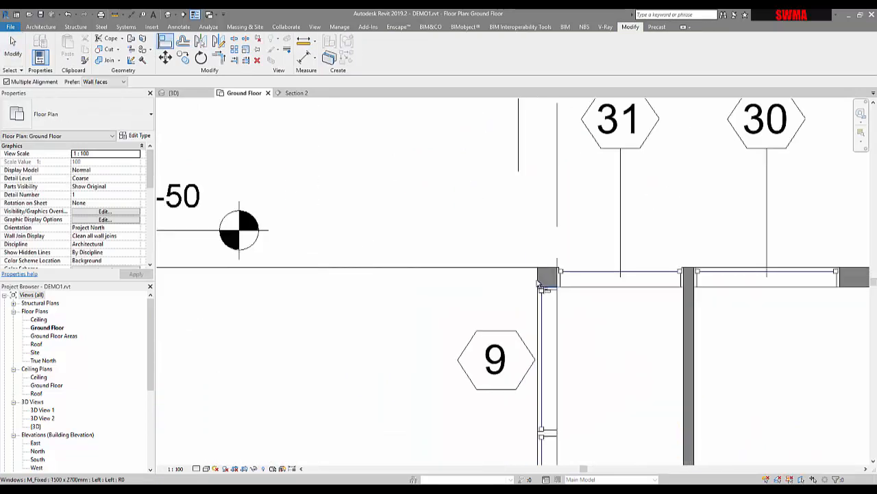
{"action": "left_click", "coordinate": [557, 228]}
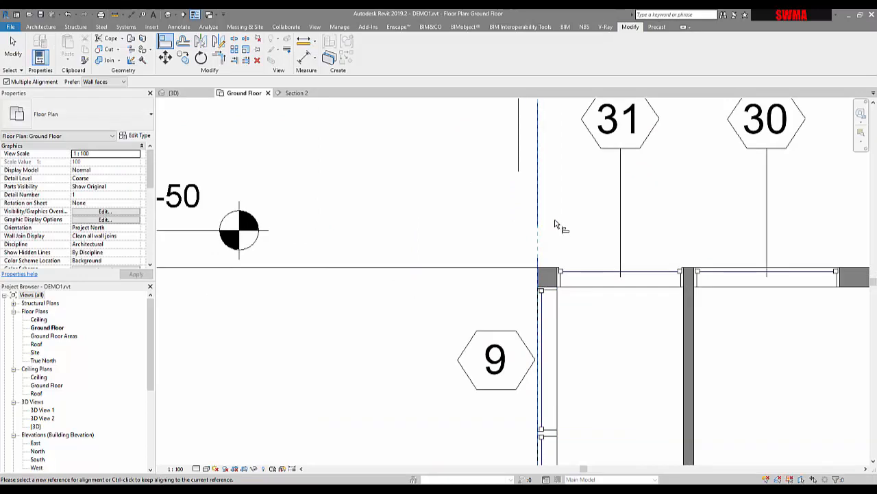
{"action": "scroll", "coordinate": [564, 281], "scroll_direction": "down", "scroll_amount": 3}
{"action": "scroll", "coordinate": [563, 281], "scroll_direction": "down", "scroll_amount": 3}
{"action": "scroll", "coordinate": [580, 238], "scroll_direction": "down", "scroll_amount": 5}
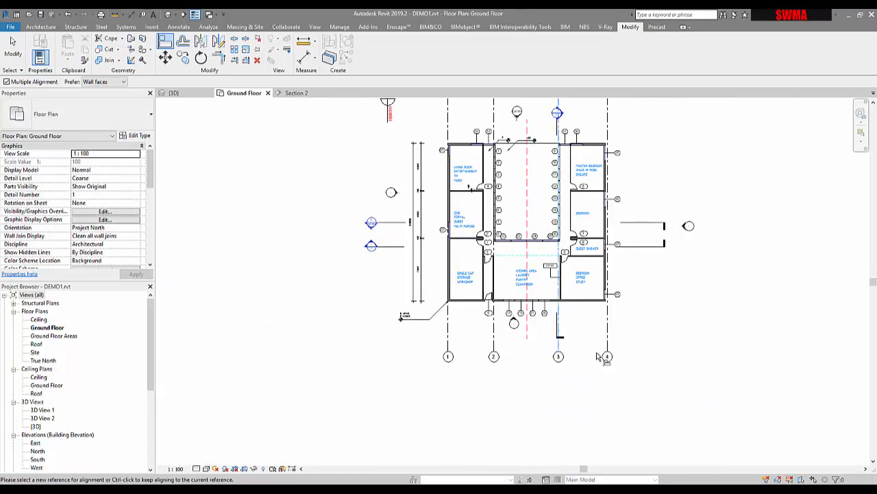
{"action": "middle_click_drag", "start_coordinate": [588, 349], "coordinate": [544, 421]}
{"action": "key", "text": "Escape"}
{"action": "key", "text": "Escape"}
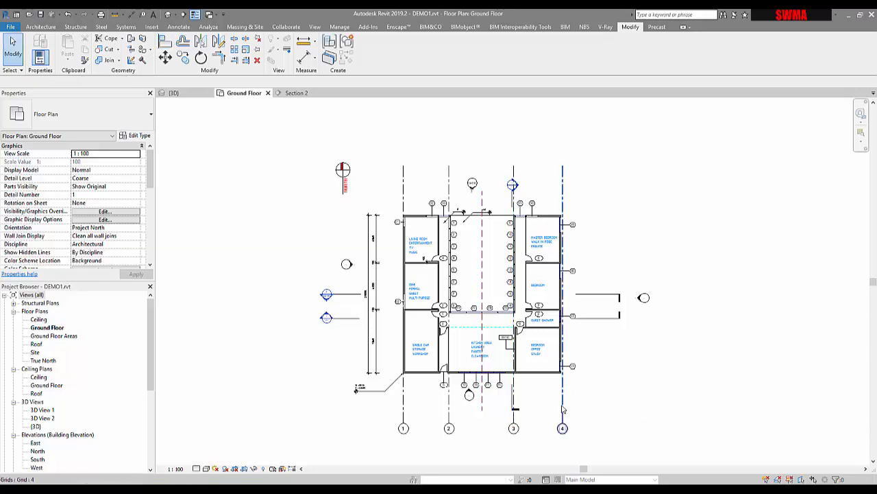
{"action": "key", "text": "a"}
{"action": "key", "text": "l"}
{"action": "scroll", "coordinate": [563, 357], "scroll_direction": "up", "scroll_amount": 5}
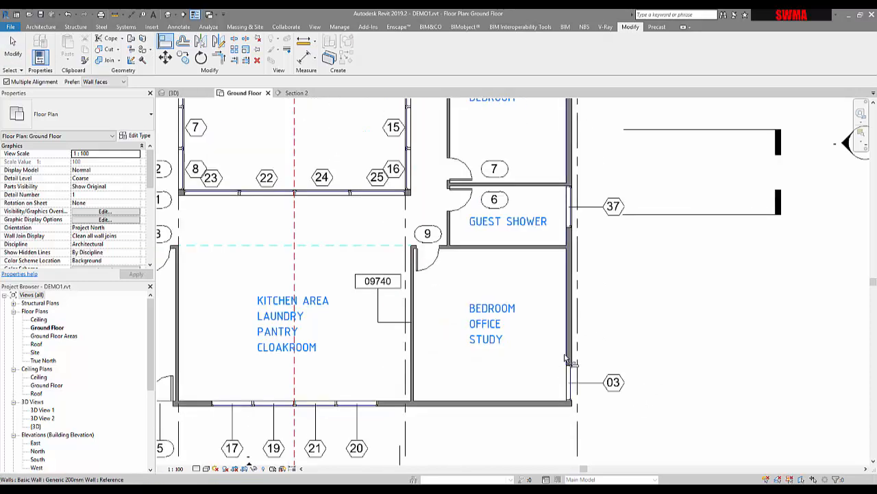
{"action": "left_click", "coordinate": [575, 351]}
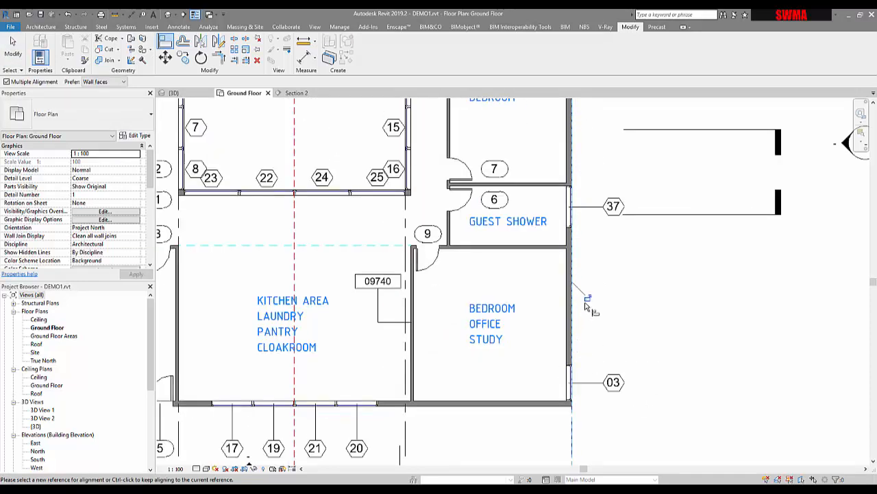
{"action": "key", "text": "Escape"}
{"action": "scroll", "coordinate": [554, 351], "scroll_direction": "down", "scroll_amount": 6}
{"action": "key", "text": "Escape"}
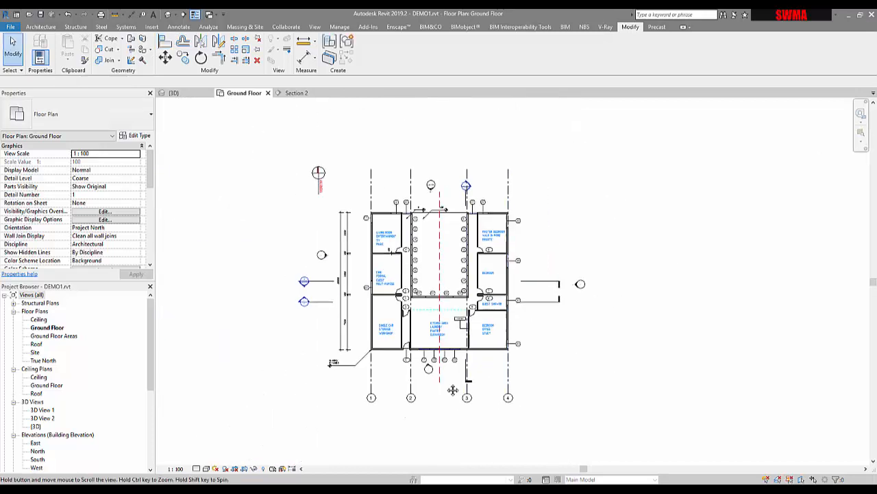
Place an aligned dimension across grids 1 to 4 below the building and lock its three segments
{"action": "scroll", "coordinate": [370, 407], "scroll_direction": "up", "scroll_amount": 3}
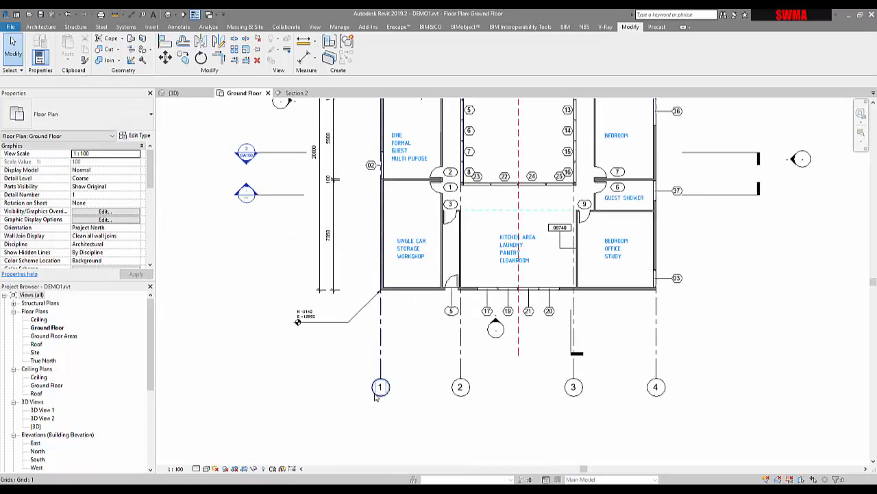
{"action": "middle_click_drag", "start_coordinate": [474, 401], "coordinate": [376, 393]}
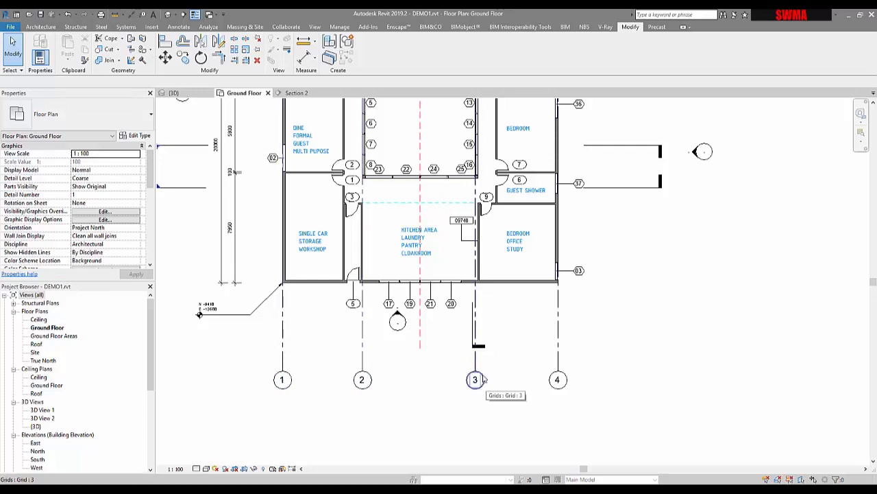
{"action": "left_click", "coordinate": [306, 57]}
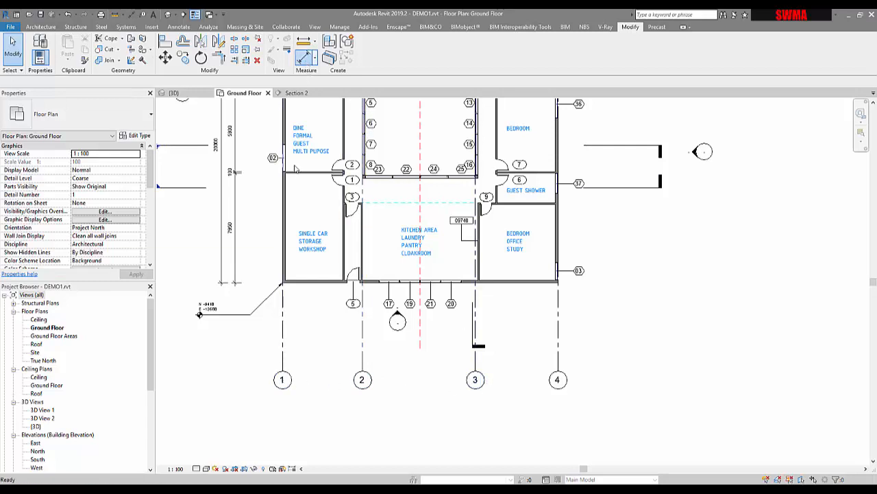
{"action": "left_click", "coordinate": [284, 362]}
{"action": "left_click", "coordinate": [362, 361]}
{"action": "left_click", "coordinate": [475, 361]}
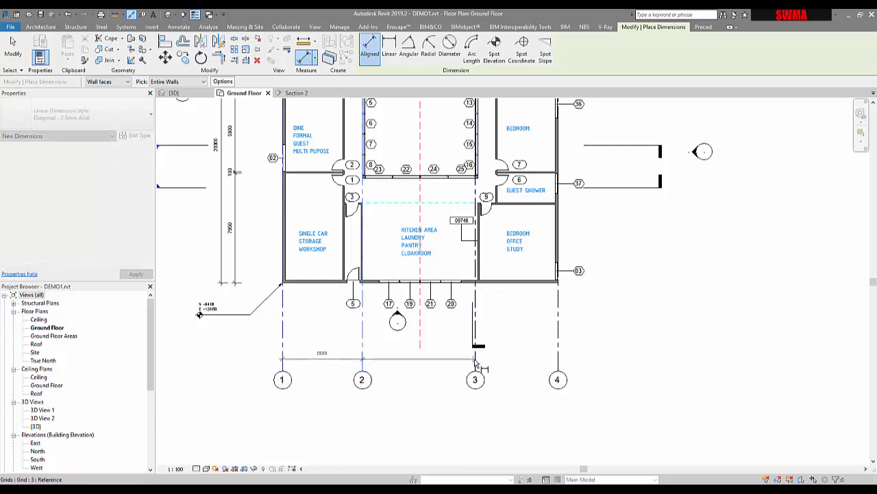
{"action": "left_click", "coordinate": [558, 361]}
{"action": "left_click", "coordinate": [548, 363]}
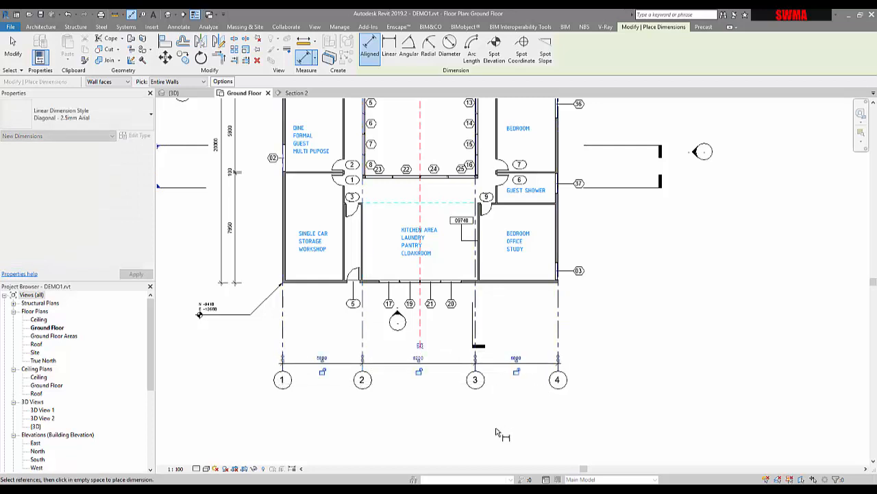
{"action": "left_click", "coordinate": [419, 374]}
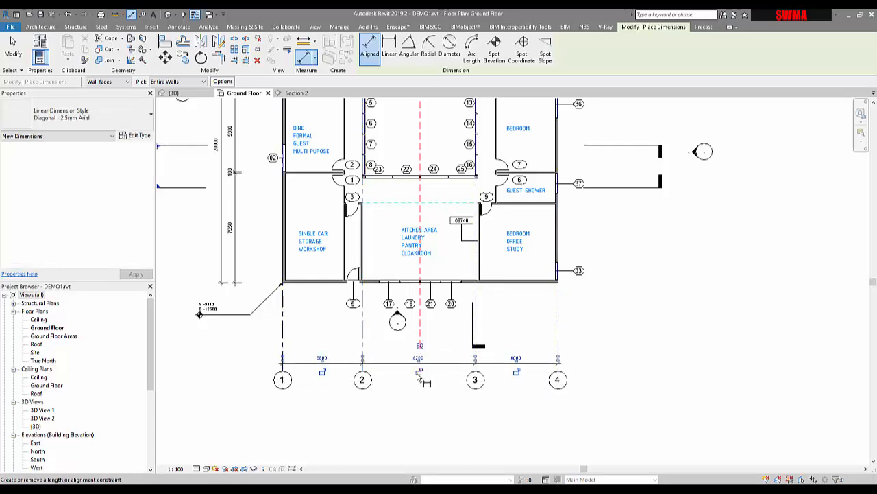
{"action": "left_click", "coordinate": [322, 373]}
{"action": "left_click", "coordinate": [517, 372]}
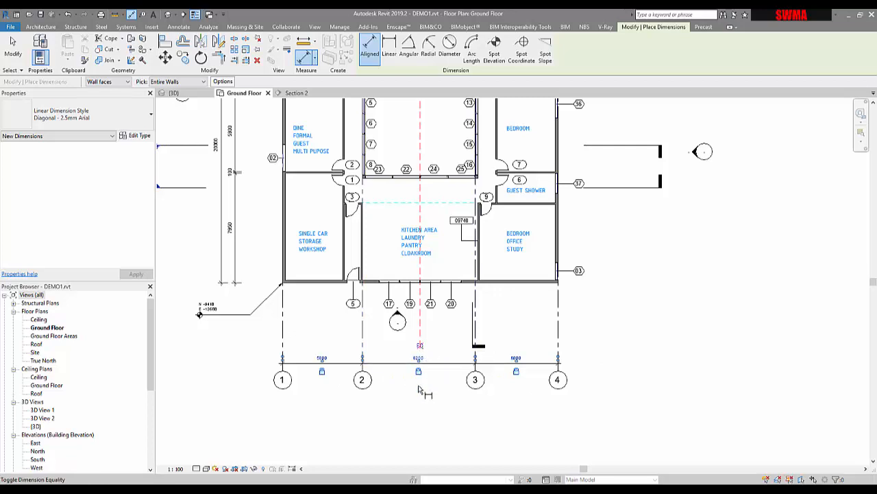
Try to make the grid dimension's segments equal
{"action": "left_click", "coordinate": [421, 345]}
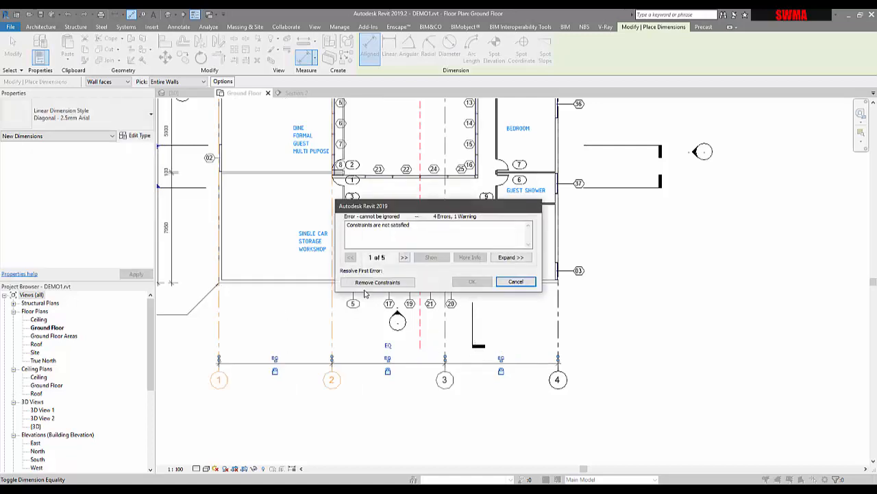
{"action": "left_click", "coordinate": [516, 282]}
{"action": "key", "text": "Escape"}
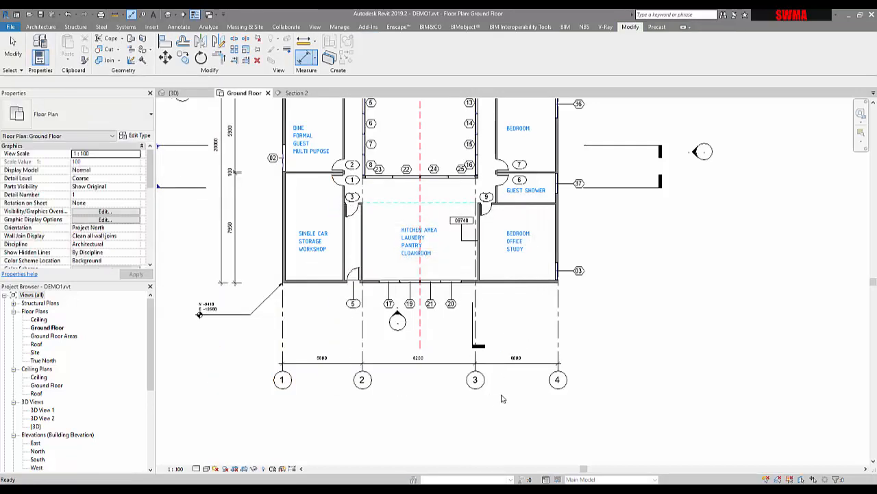
Draw a similar Generic 200mm wall as a short vertical wall east of the building
{"action": "scroll", "coordinate": [501, 399], "scroll_direction": "down", "scroll_amount": 2}
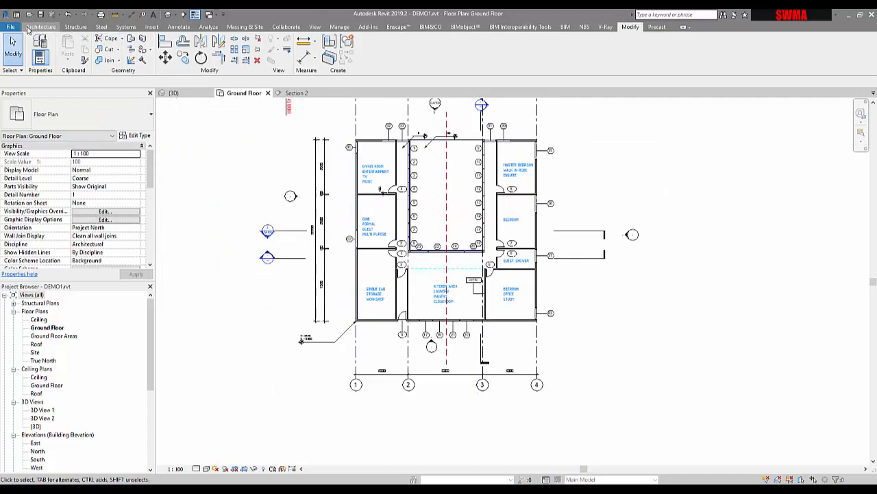
{"action": "scroll", "coordinate": [512, 316], "scroll_direction": "up", "scroll_amount": 2}
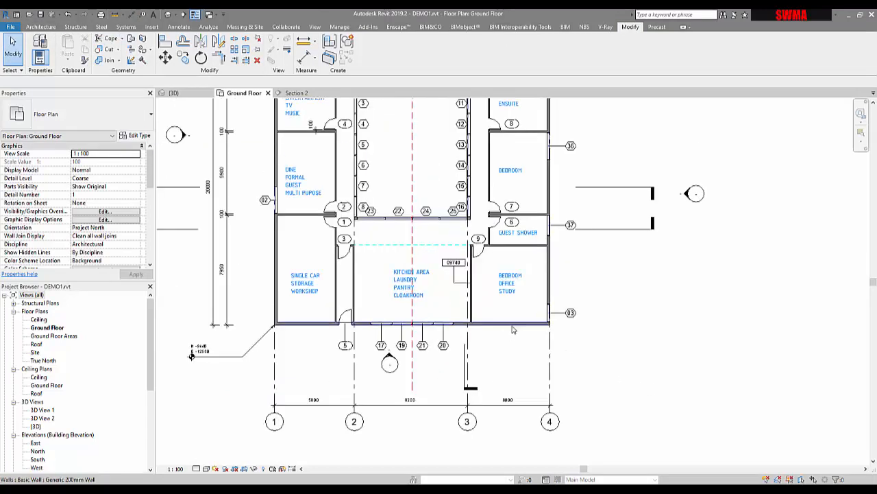
{"action": "left_click", "coordinate": [513, 325]}
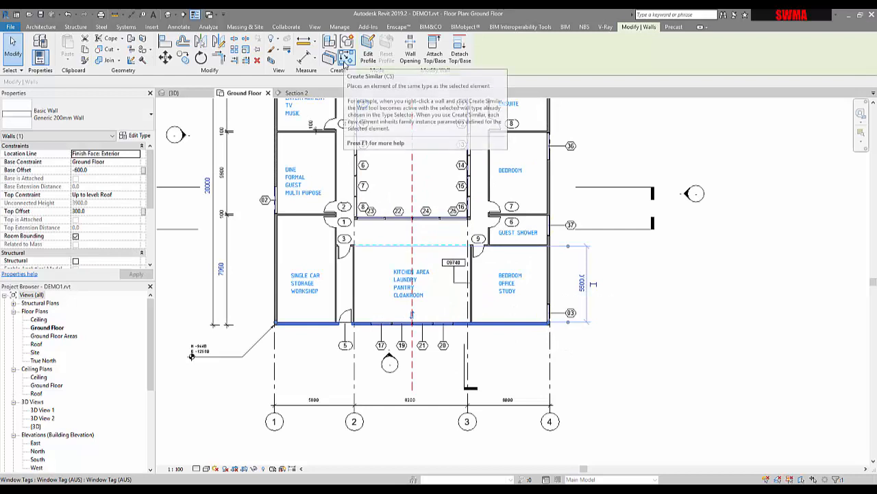
{"action": "middle_click_drag", "start_coordinate": [645, 292], "coordinate": [539, 285]}
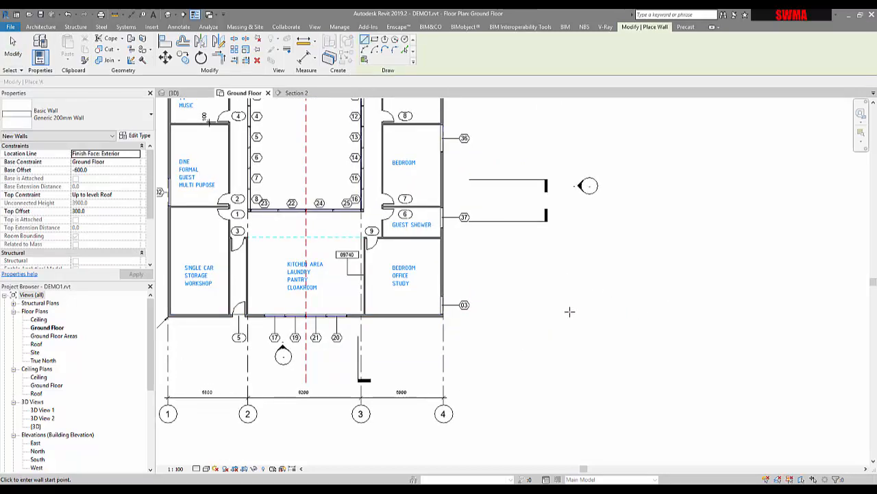
{"action": "left_click", "coordinate": [573, 271]}
{"action": "left_click", "coordinate": [617, 304]}
{"action": "key", "text": "Escape"}
{"action": "key", "text": "Escape"}
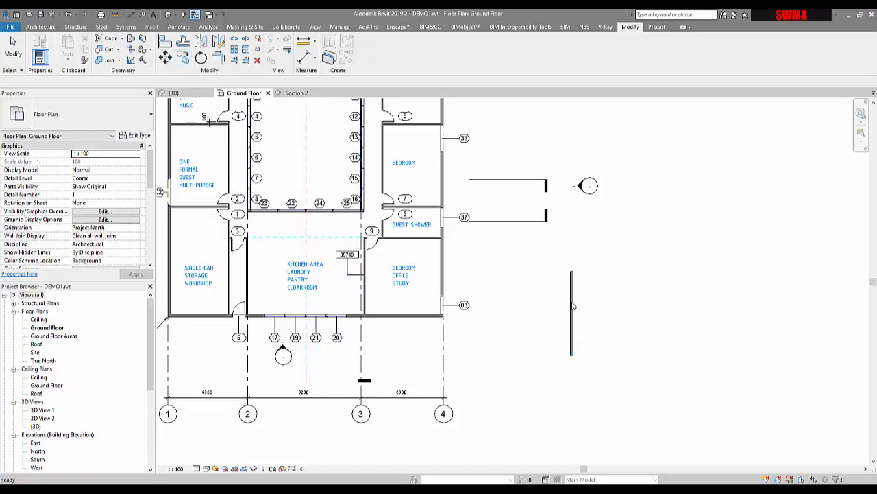
Copy the new wall three times to the east to make a row of parallel walls
{"action": "left_click", "coordinate": [579, 301]}
{"action": "key", "text": "Return"}
{"action": "left_click", "coordinate": [579, 295]}
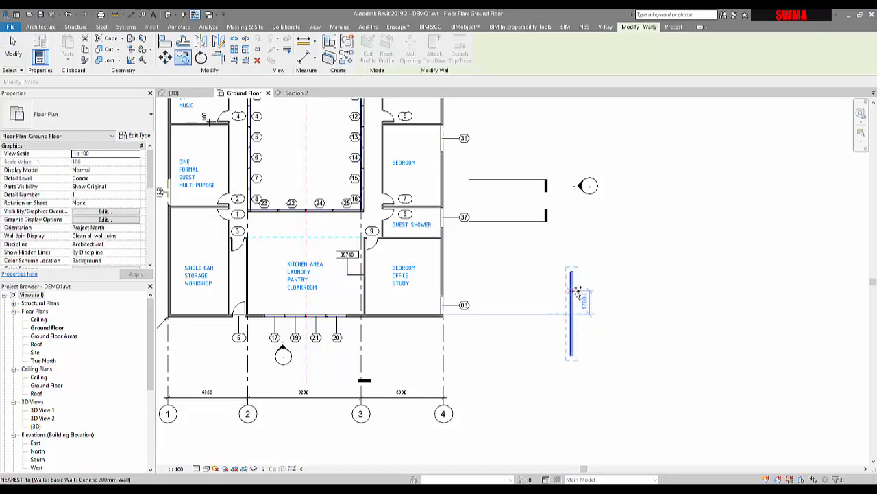
{"action": "left_click", "coordinate": [695, 290]}
{"action": "left_click", "coordinate": [746, 288]}
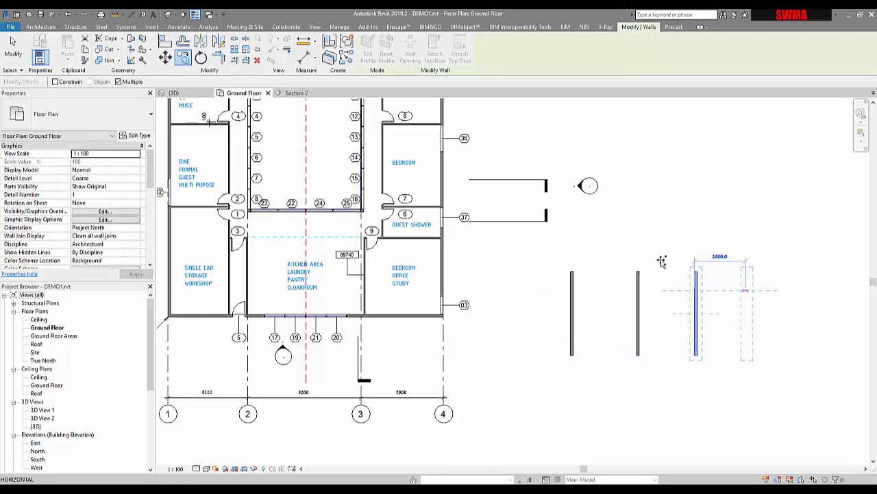
{"action": "key", "text": "Escape"}
{"action": "key", "text": "Escape"}
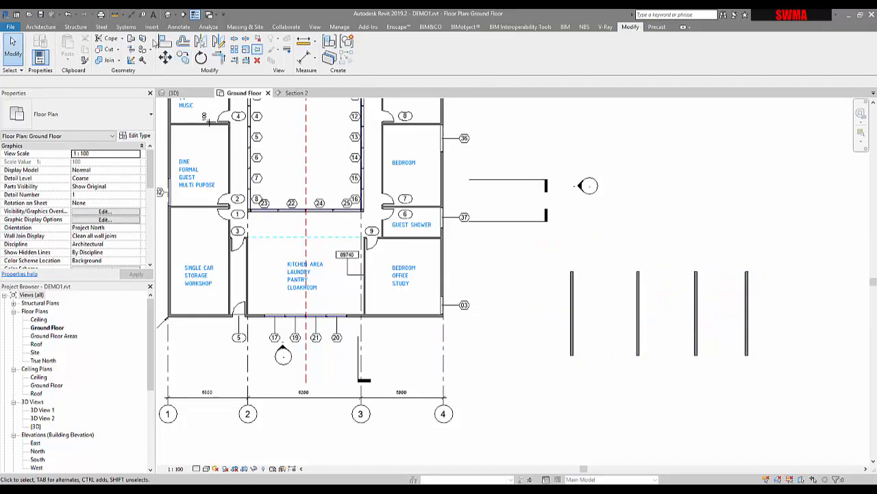
{"action": "left_click", "coordinate": [305, 59]}
{"action": "left_click", "coordinate": [571, 290]}
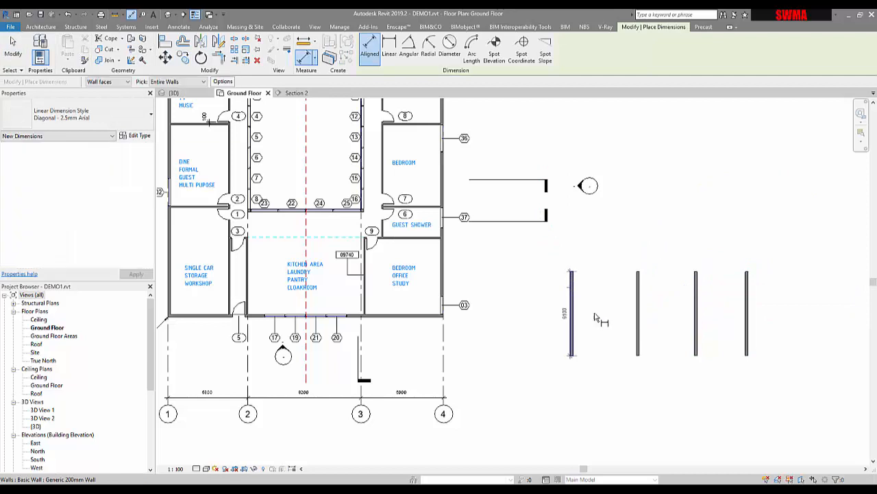
{"action": "key", "text": "Escape"}
{"action": "key", "text": "Escape"}
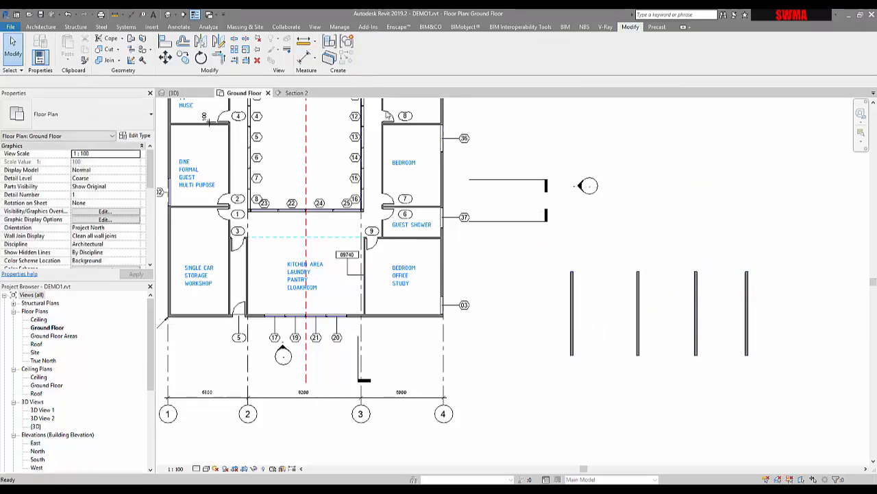
Place an aligned dimension across the centrelines of the four test walls, picking individual references
{"action": "left_click", "coordinate": [304, 59]}
{"action": "left_click", "coordinate": [167, 83]}
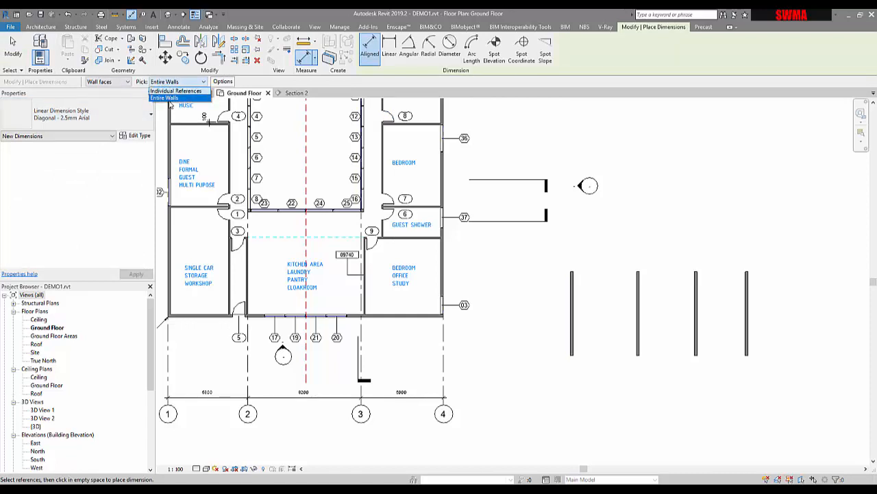
{"action": "left_click", "coordinate": [171, 98]}
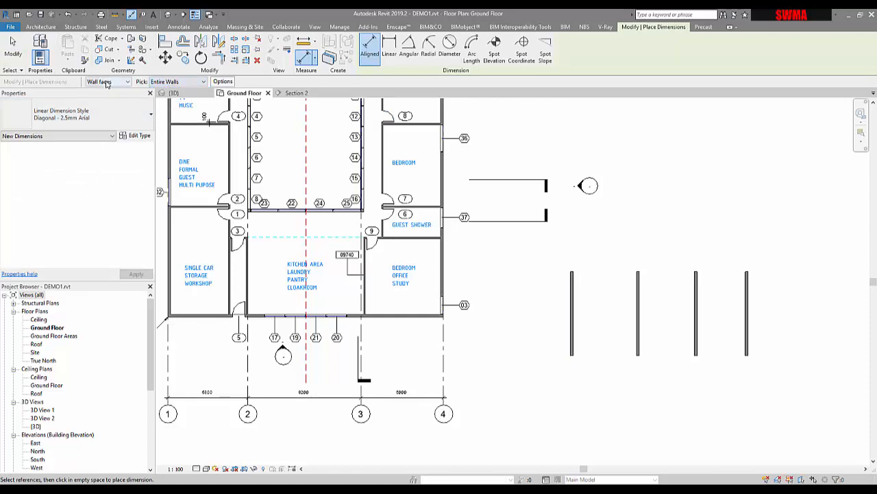
{"action": "left_click", "coordinate": [108, 82]}
{"action": "left_click", "coordinate": [104, 91]}
{"action": "left_click", "coordinate": [187, 84]}
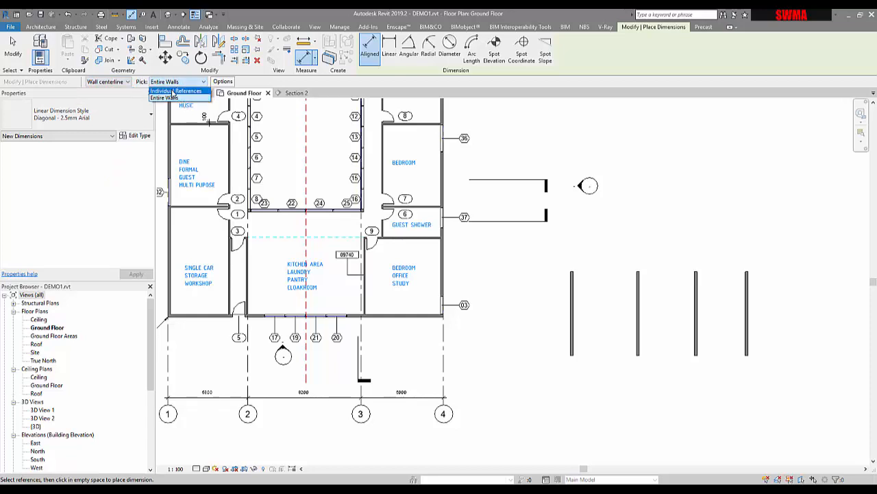
{"action": "left_click", "coordinate": [172, 90]}
{"action": "left_click", "coordinate": [572, 302]}
{"action": "left_click", "coordinate": [639, 327]}
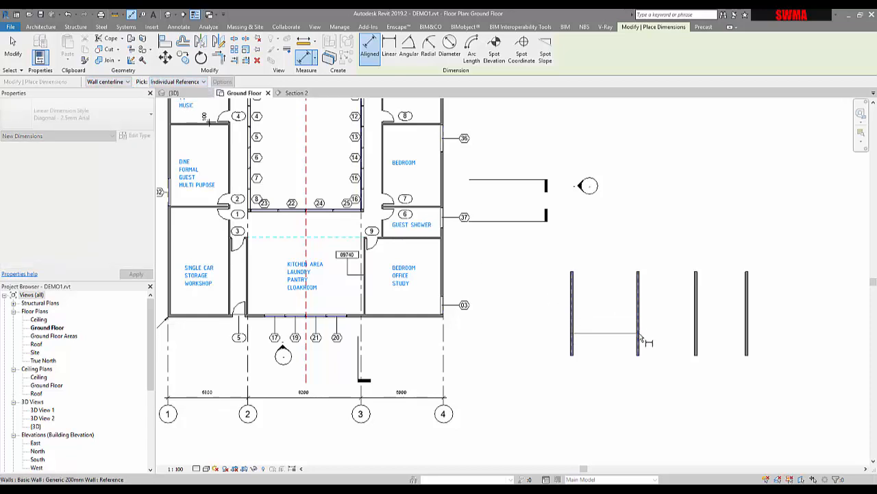
{"action": "left_click", "coordinate": [696, 330]}
{"action": "left_click", "coordinate": [747, 334]}
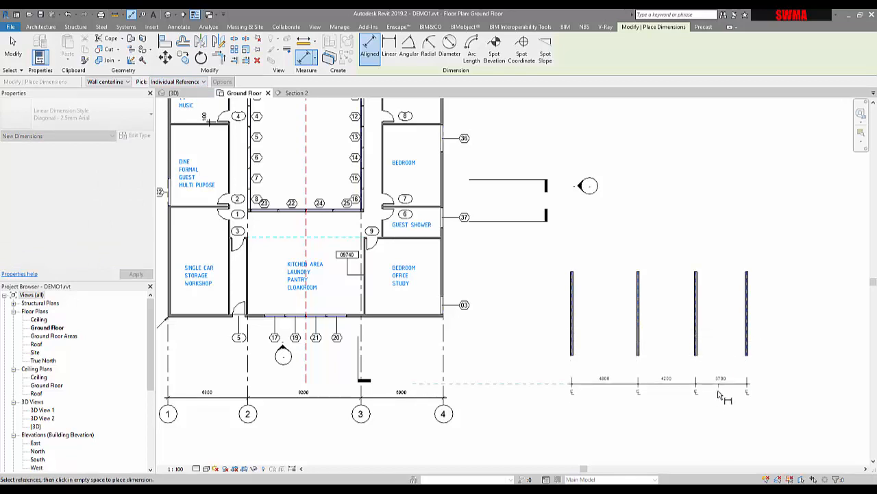
{"action": "left_click", "coordinate": [723, 395]}
Make the four-wall dimension's segments equal
{"action": "left_click", "coordinate": [660, 379]}
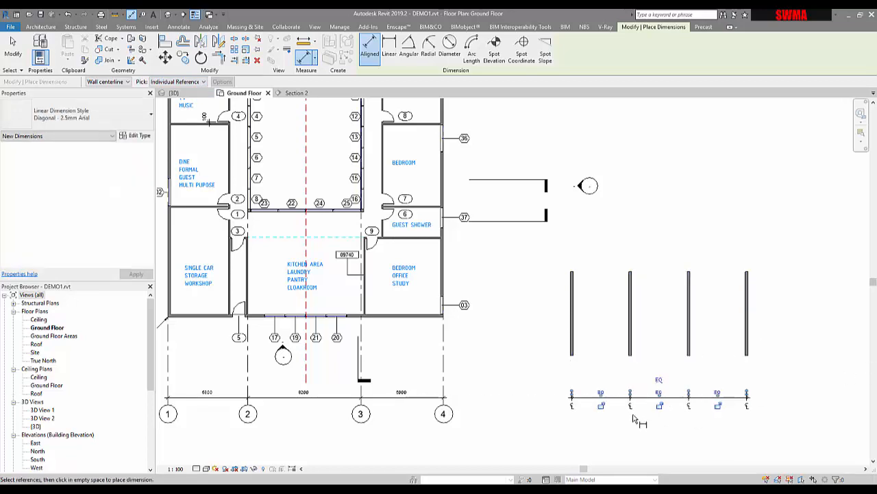
{"action": "key", "text": "Escape"}
{"action": "key", "text": "Escape"}
Delete the four test walls together with their dimension
{"action": "scroll", "coordinate": [632, 388], "scroll_direction": "up", "scroll_amount": 3}
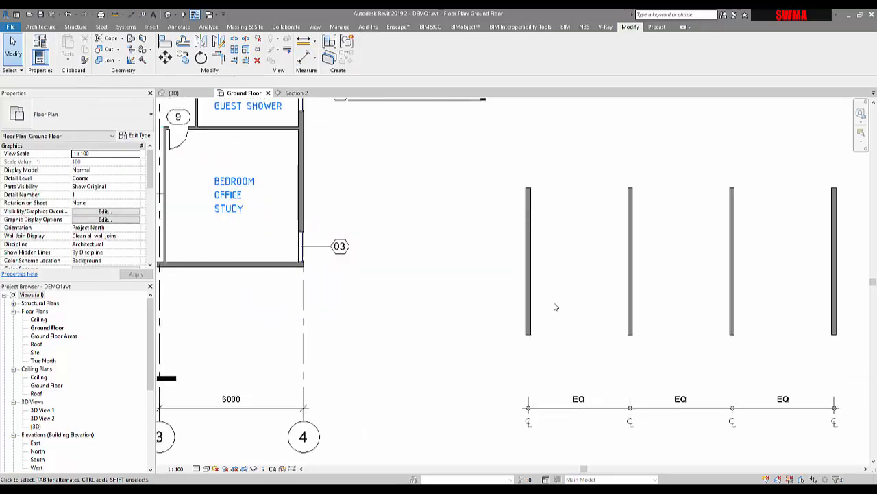
{"action": "scroll", "coordinate": [555, 303], "scroll_direction": "down", "scroll_amount": 2}
{"action": "middle_click_drag", "start_coordinate": [582, 345], "coordinate": [559, 335]}
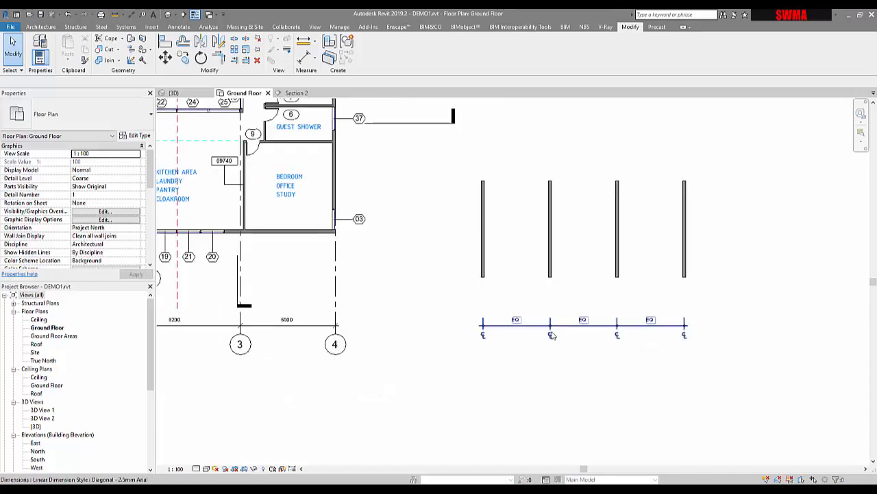
{"action": "left_click_drag", "start_coordinate": [469, 163], "coordinate": [737, 362]}
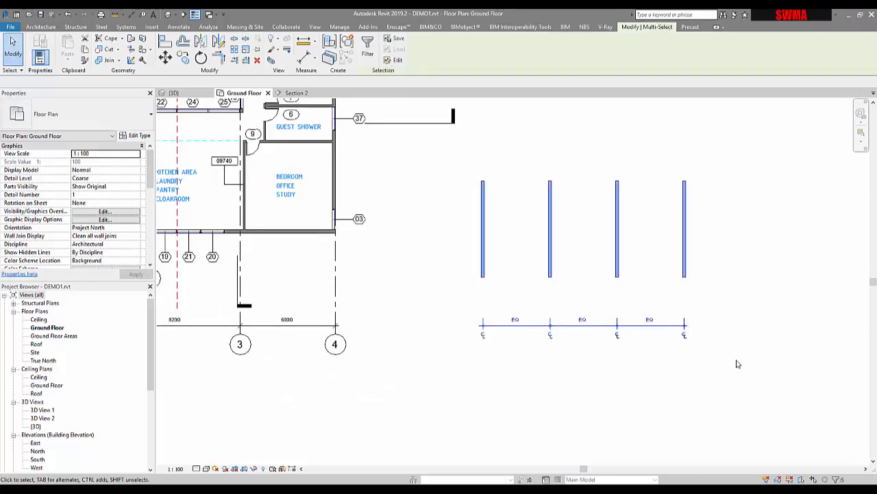
{"action": "key", "text": "Delete"}
Inspect grid 1's extents and controls across the whole plan
{"action": "middle_click_drag", "start_coordinate": [460, 334], "coordinate": [541, 347]}
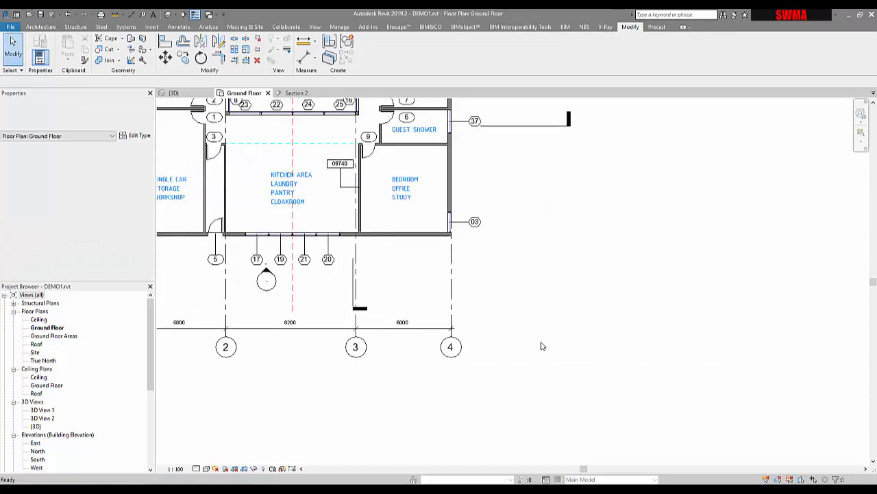
{"action": "scroll", "coordinate": [541, 323], "scroll_direction": "down", "scroll_amount": 2}
{"action": "middle_click_drag", "start_coordinate": [476, 322], "coordinate": [556, 367]}
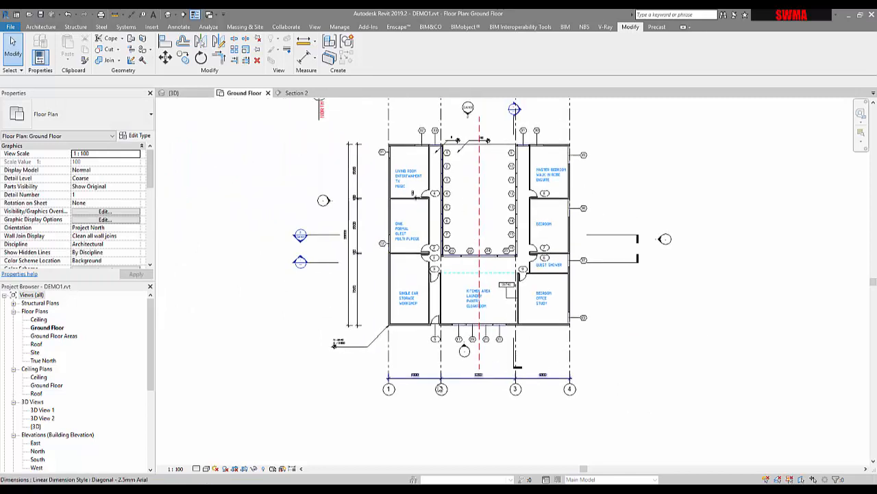
{"action": "left_click", "coordinate": [388, 363]}
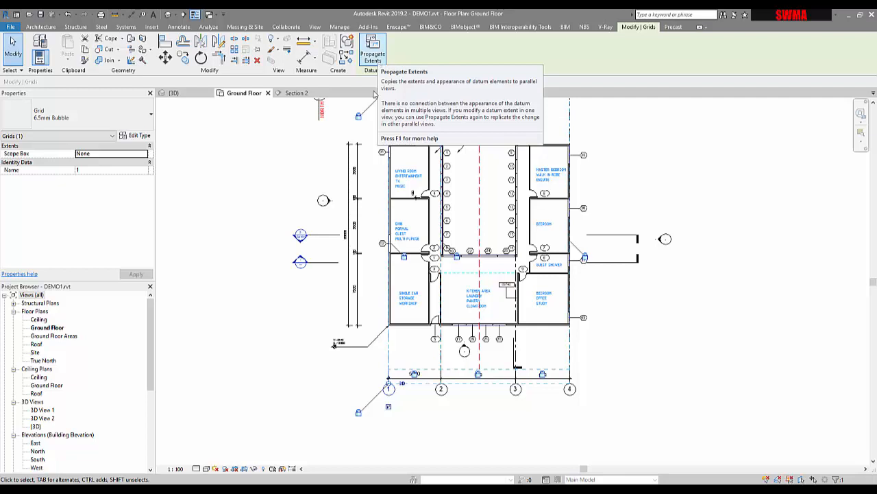
{"action": "left_click", "coordinate": [373, 175]}
{"action": "middle_click_drag", "start_coordinate": [377, 210], "coordinate": [376, 233]}
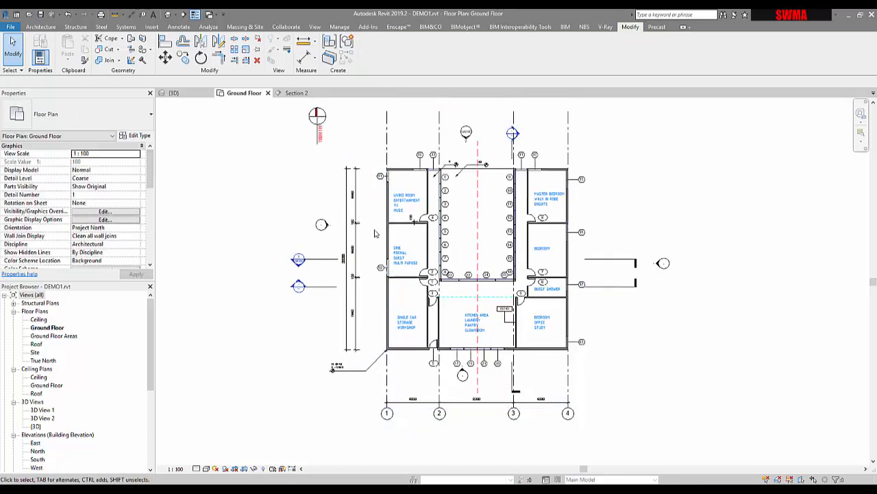
{"action": "scroll", "coordinate": [387, 273], "scroll_direction": "down", "scroll_amount": 2}
{"action": "left_click", "coordinate": [388, 182]}
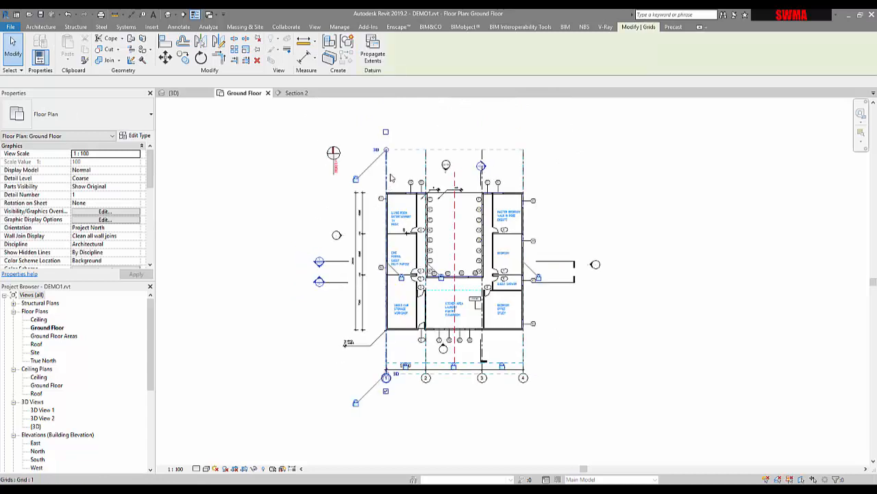
Draw a horizontal grid line along the building's south wall, from grid 4 westwards past the building
{"action": "left_click", "coordinate": [344, 57]}
{"action": "scroll", "coordinate": [524, 336], "scroll_direction": "up", "scroll_amount": 2}
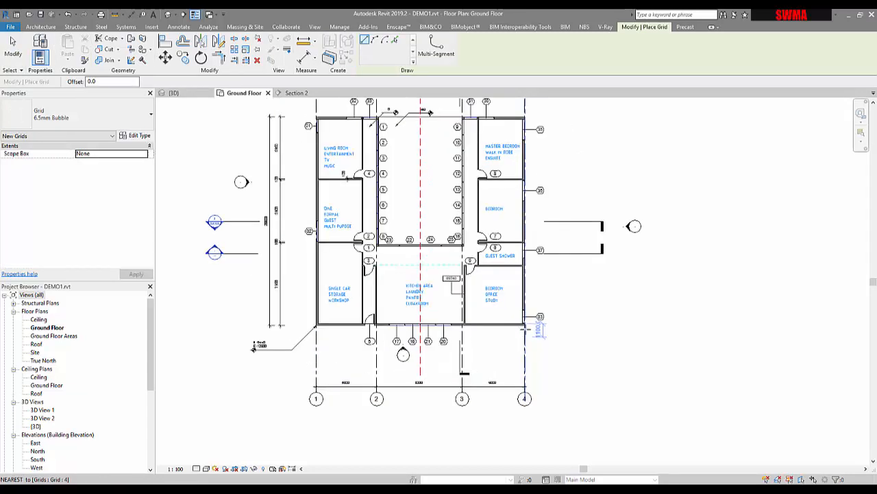
{"action": "scroll", "coordinate": [524, 329], "scroll_direction": "up", "scroll_amount": 1}
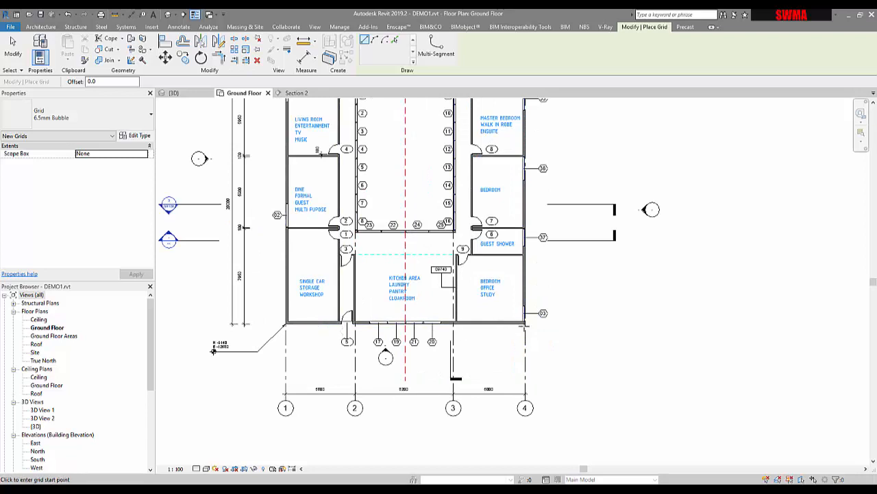
{"action": "left_click", "coordinate": [525, 323]}
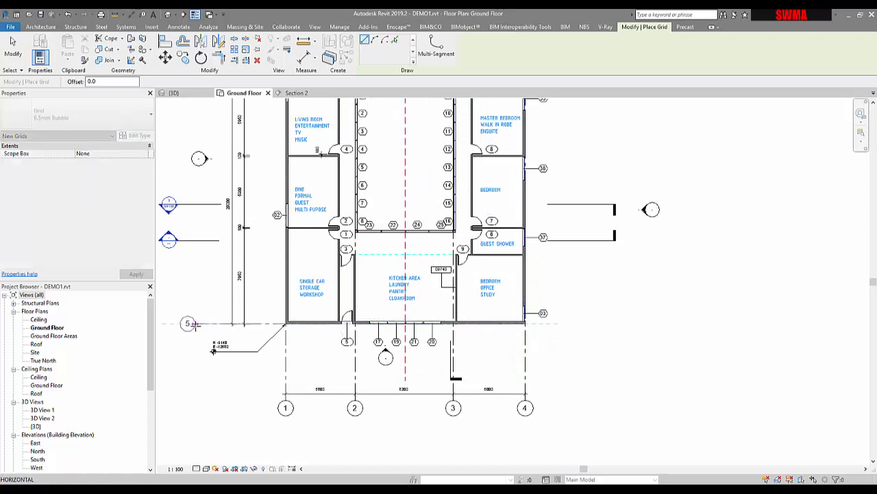
{"action": "left_click", "coordinate": [195, 325]}
{"action": "middle_click_drag", "start_coordinate": [246, 335], "coordinate": [460, 348]}
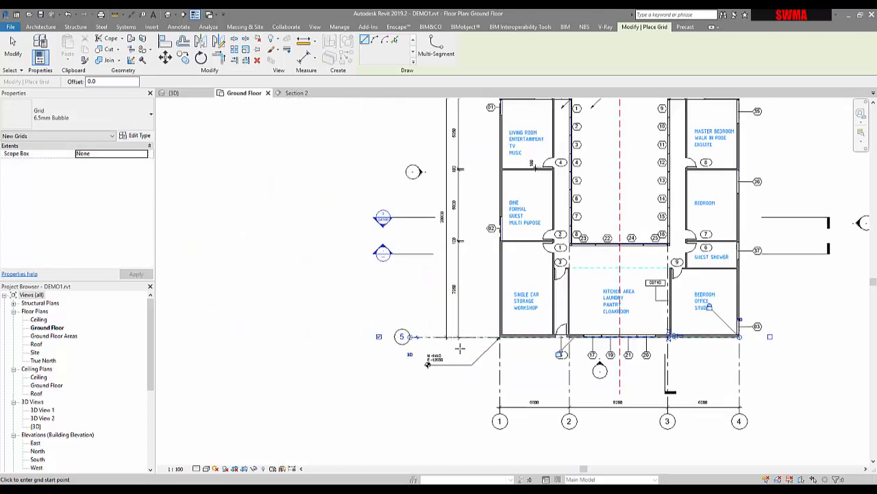
{"action": "key", "text": "Escape"}
{"action": "key", "text": "Escape"}
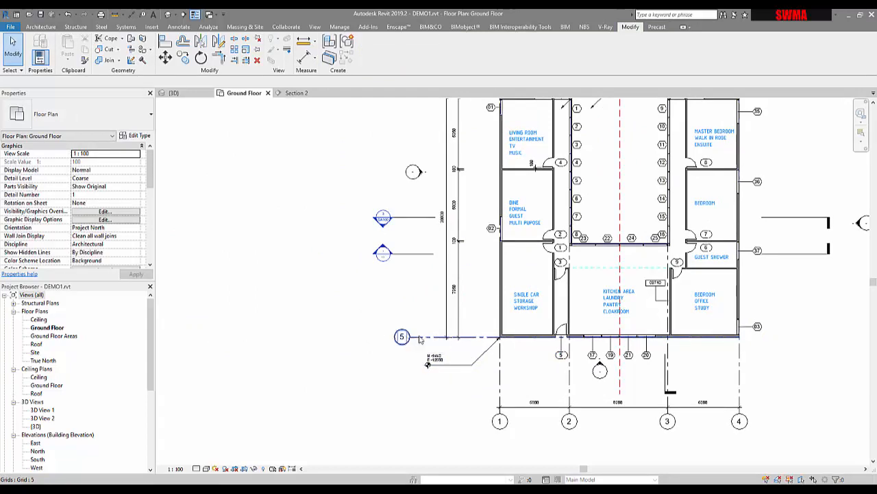
Rename the new horizontal grid as A
{"action": "left_click", "coordinate": [427, 338]}
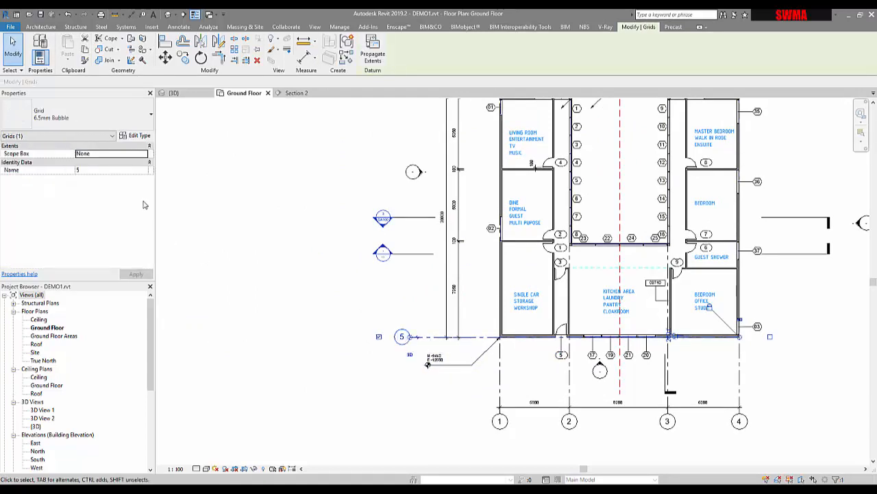
{"action": "left_click", "coordinate": [121, 170]}
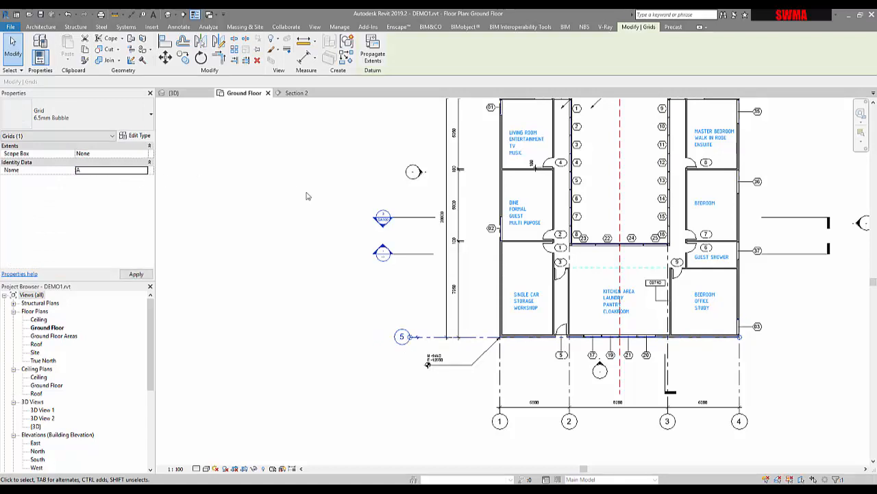
{"action": "left_click", "coordinate": [251, 214]}
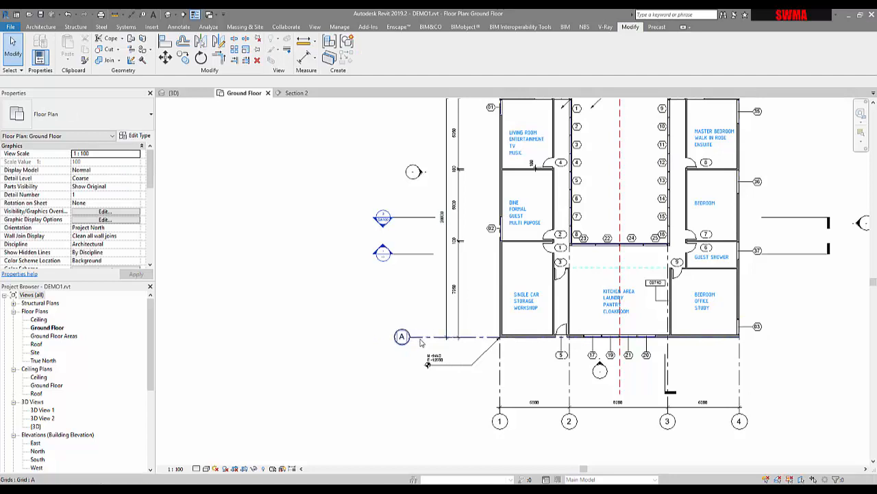
Extend grid A's eastern end beyond the building
{"action": "left_click", "coordinate": [418, 338]}
{"action": "left_click_drag", "start_coordinate": [740, 344], "coordinate": [849, 338]}
{"action": "left_click", "coordinate": [801, 388]}
{"action": "middle_click_drag", "start_coordinate": [785, 391], "coordinate": [744, 391]}
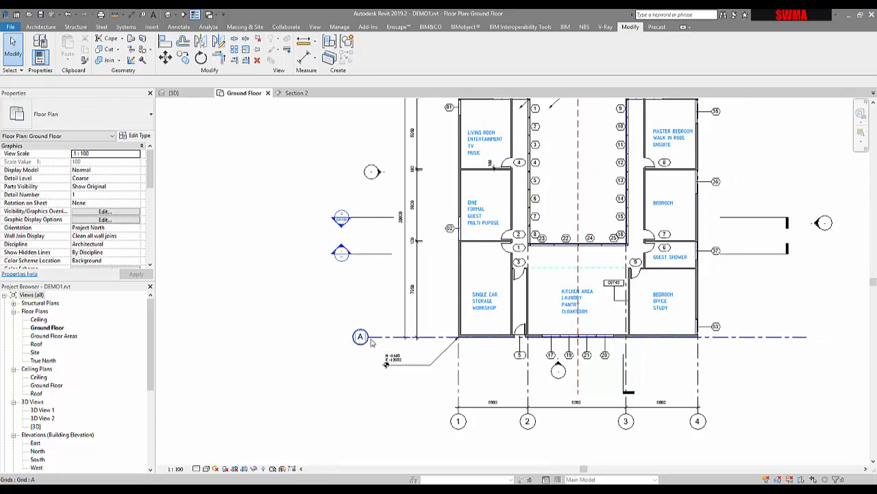
{"action": "left_click", "coordinate": [371, 341]}
Create grid B by picking grid A with an 8000 mm offset to the north
{"action": "left_click", "coordinate": [347, 57]}
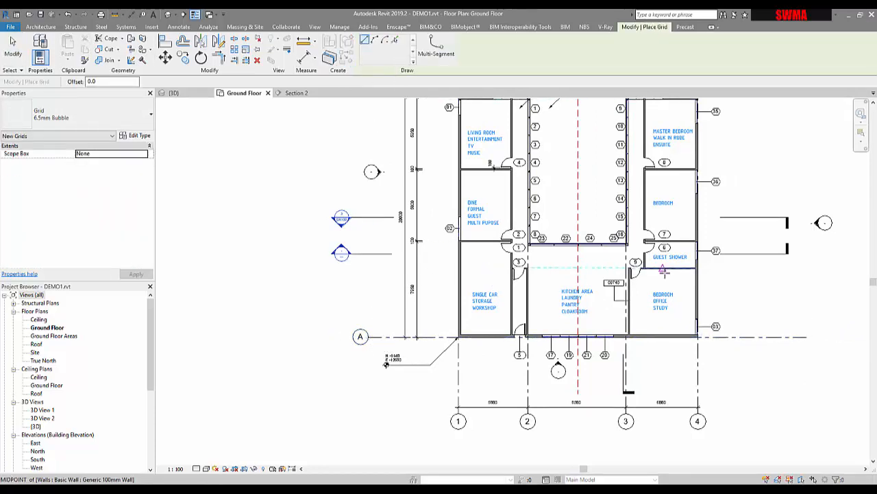
{"action": "left_click", "coordinate": [394, 41]}
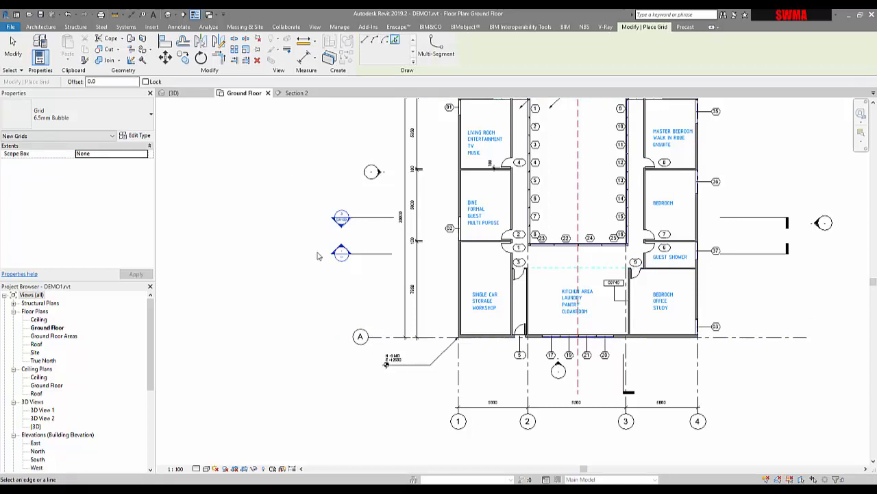
{"action": "left_click_drag", "start_coordinate": [123, 82], "coordinate": [53, 86]}
{"action": "left_click", "coordinate": [435, 336]}
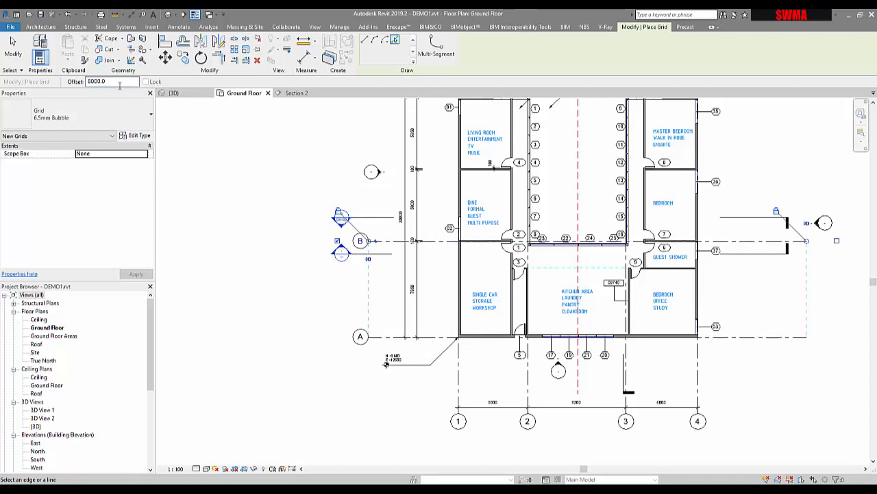
Set the pick offset to 6000 mm and create two more grids northwards, each offset from the previous grid
{"action": "left_click_drag", "start_coordinate": [112, 83], "coordinate": [66, 83]}
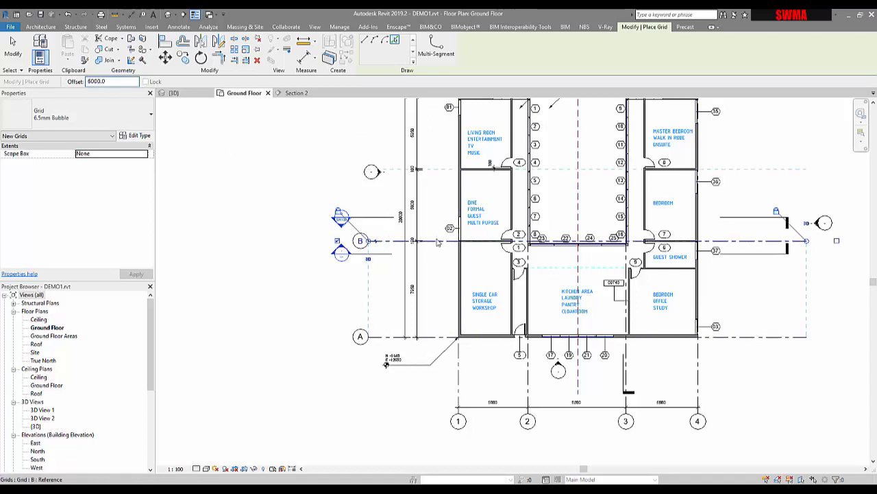
{"action": "left_click", "coordinate": [442, 158]}
{"action": "middle_click_drag", "start_coordinate": [442, 158], "coordinate": [439, 240]}
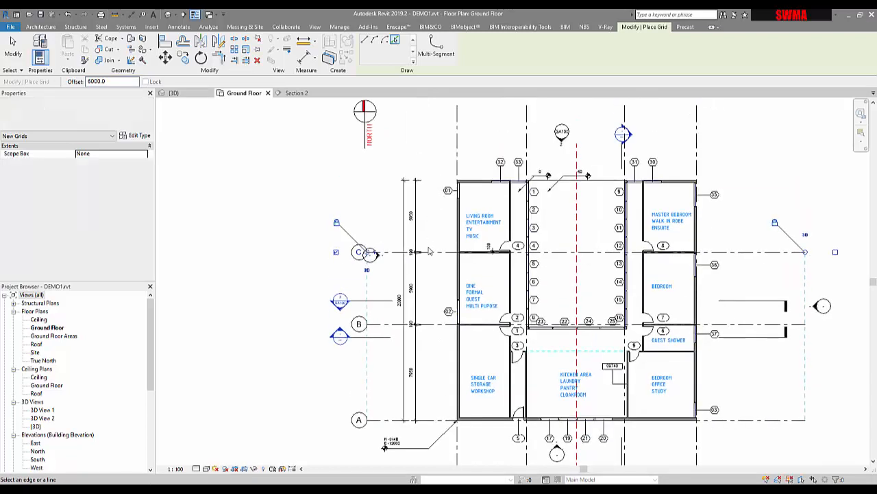
{"action": "left_click", "coordinate": [430, 253]}
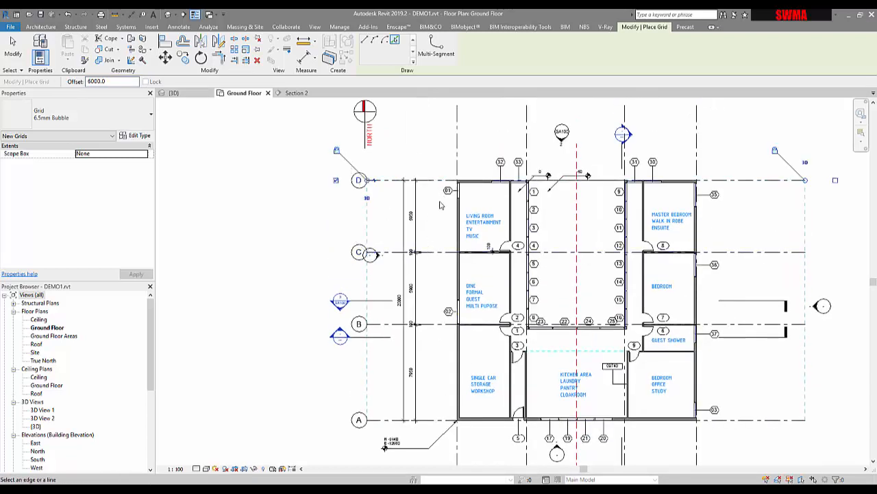
{"action": "key", "text": "Escape"}
{"action": "key", "text": "Escape"}
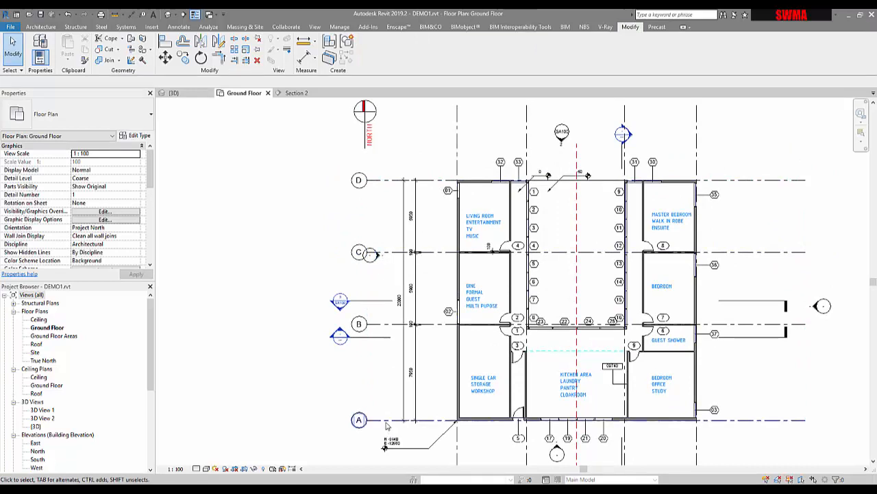
Drag the western ends of the horizontal grids further west
{"action": "left_click", "coordinate": [374, 420]}
{"action": "left_click_drag", "start_coordinate": [367, 420], "coordinate": [318, 419]}
{"action": "left_click", "coordinate": [364, 205]}
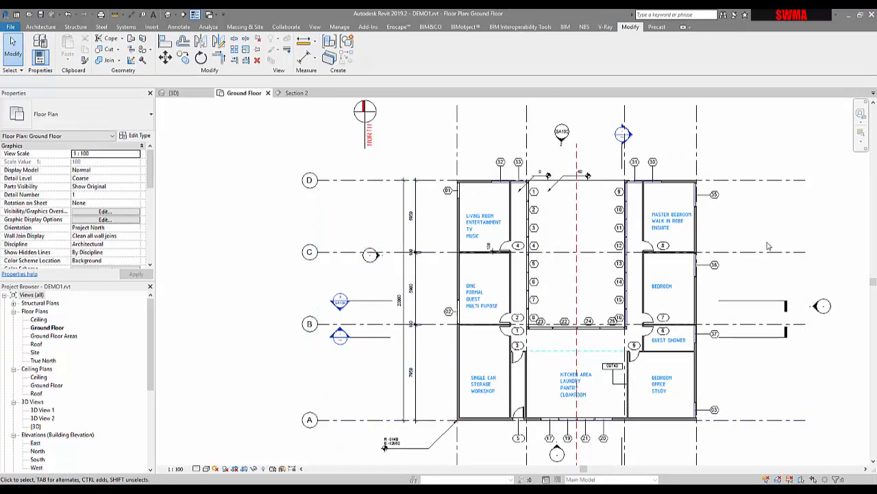
Show the grid bubbles at the eastern ends of horizontal grids D and C
{"action": "left_click", "coordinate": [759, 180]}
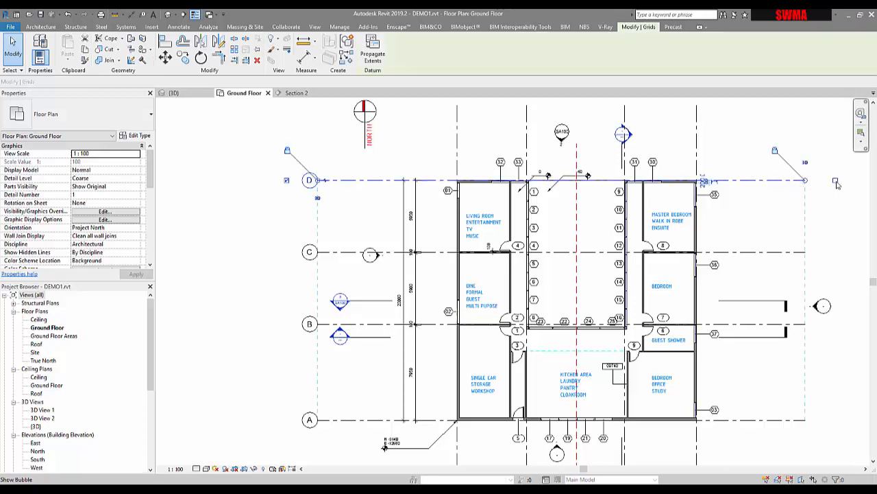
{"action": "left_click", "coordinate": [790, 252]}
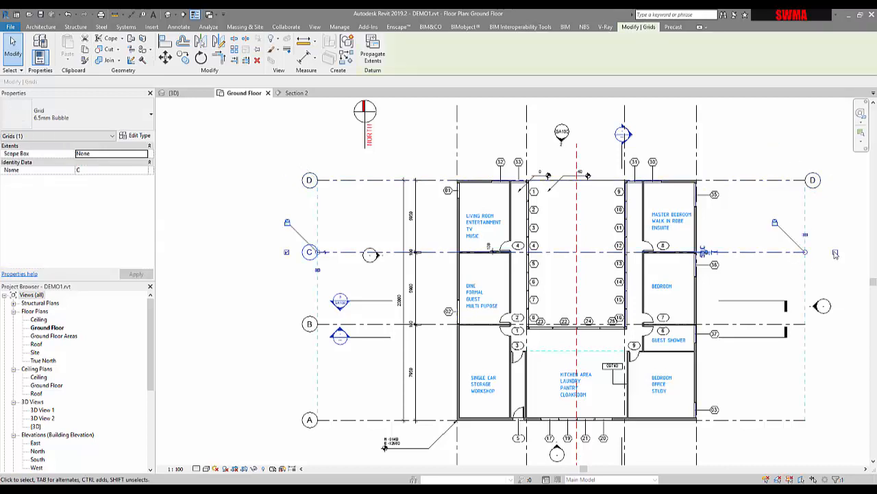
{"action": "key", "text": "Escape"}
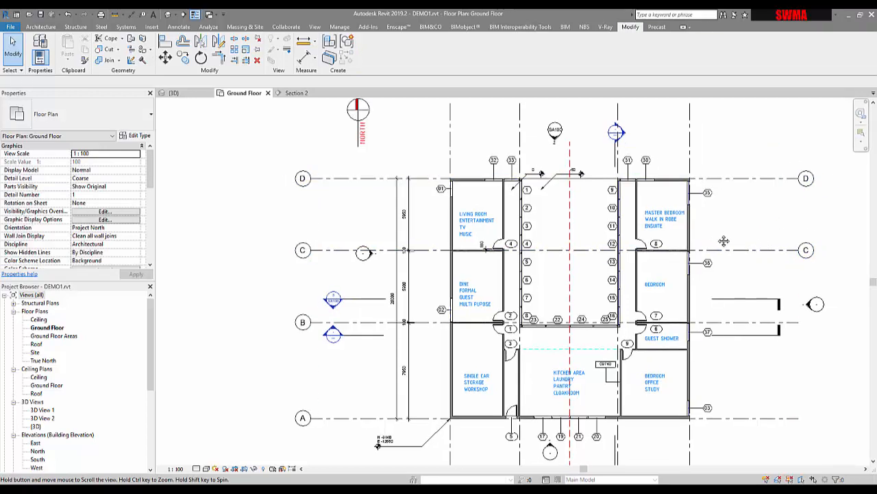
Place an aligned dimension string across horizontal grids D, C, B and A west of the building
{"action": "middle_click_drag", "start_coordinate": [785, 252], "coordinate": [723, 241]}
{"action": "key", "text": "ctrl+z"}
{"action": "scroll", "coordinate": [704, 283], "scroll_direction": "down", "scroll_amount": 1}
{"action": "middle_click_drag", "start_coordinate": [699, 322], "coordinate": [680, 276]}
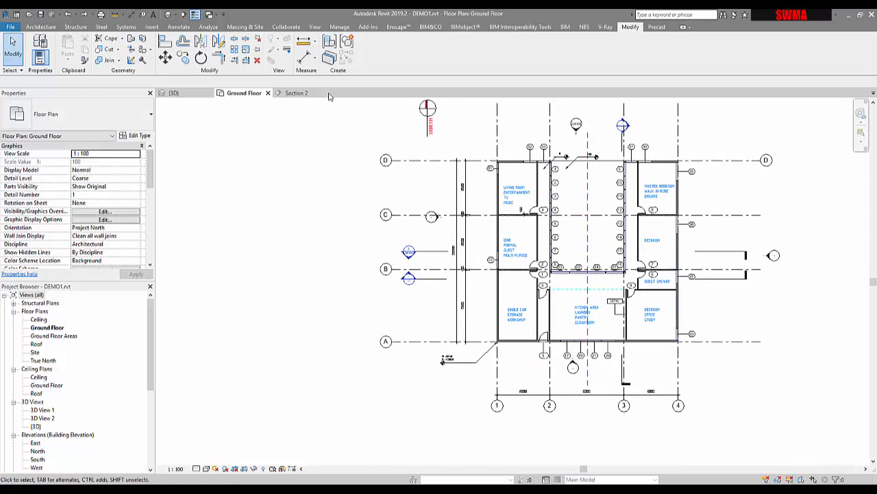
{"action": "left_click", "coordinate": [305, 58]}
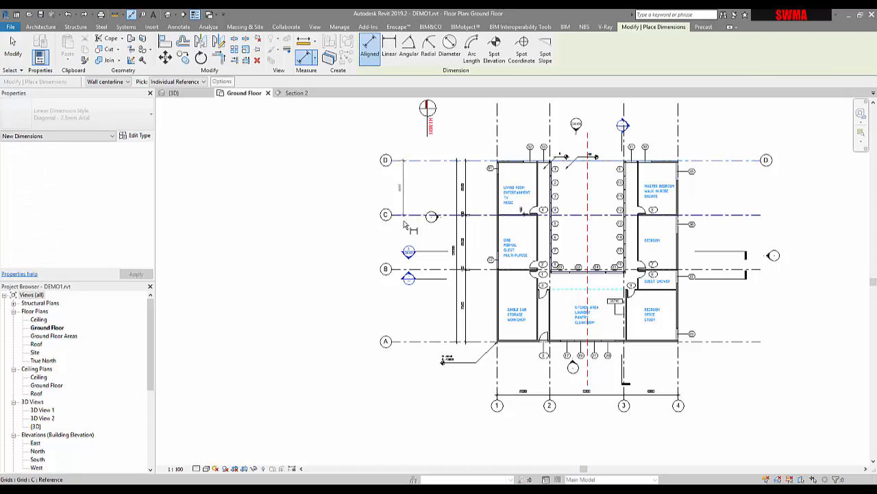
{"action": "left_click", "coordinate": [398, 269]}
{"action": "left_click", "coordinate": [402, 341]}
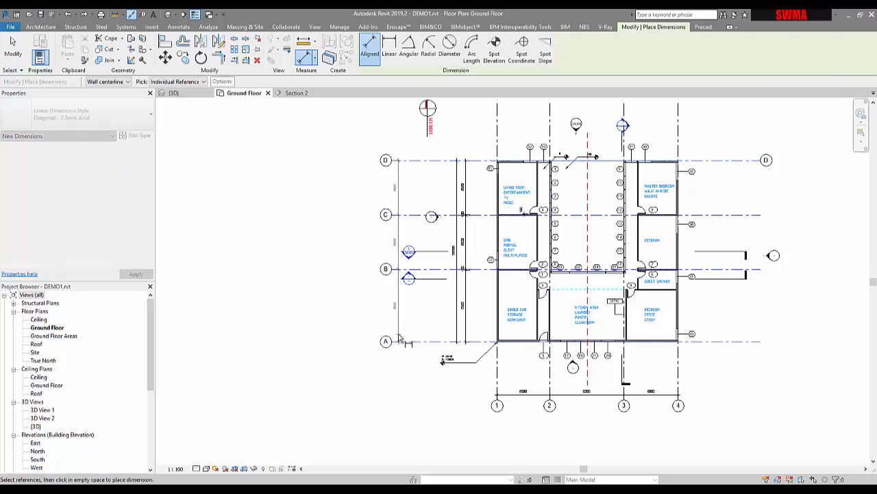
{"action": "left_click", "coordinate": [402, 340]}
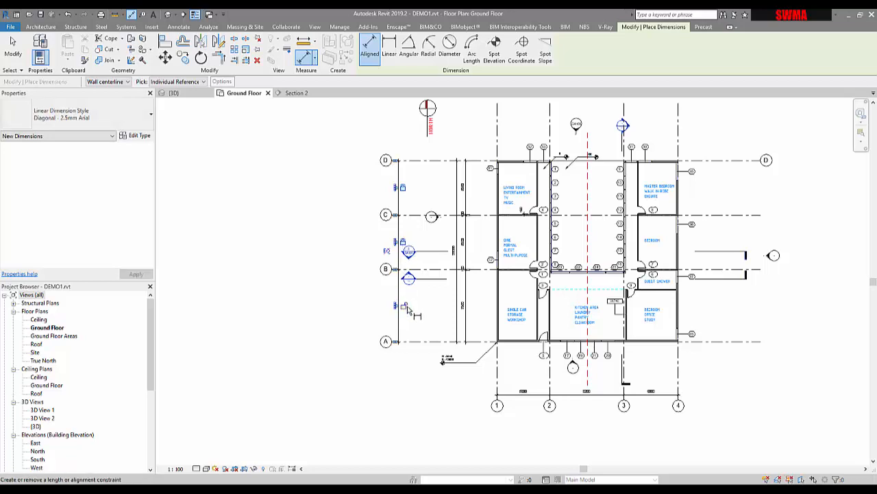
{"action": "key", "text": "Escape"}
{"action": "key", "text": "Escape"}
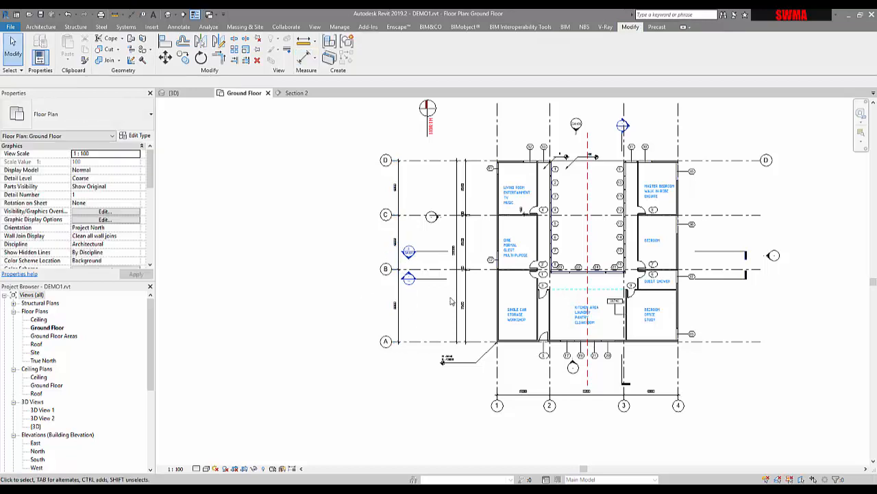
Set the grid type's end segment colour to grey RGB 128-128-128
{"action": "left_click", "coordinate": [386, 341]}
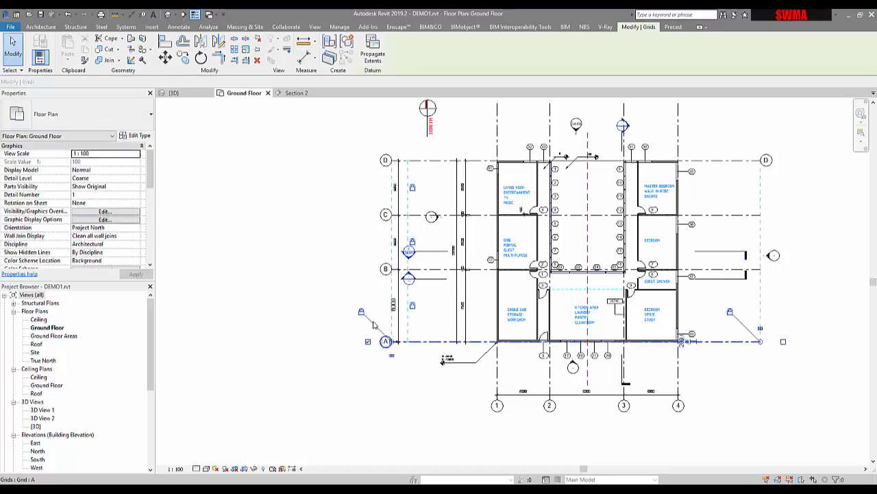
{"action": "left_click", "coordinate": [139, 136]}
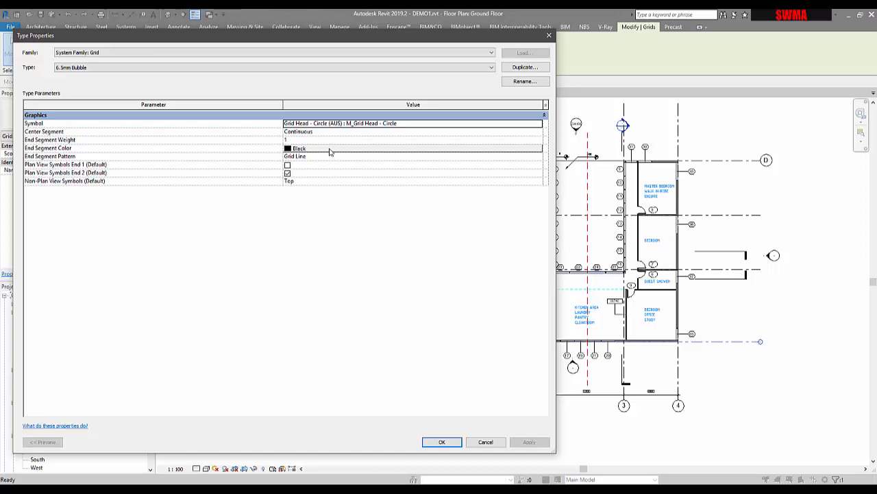
{"action": "left_click", "coordinate": [329, 152]}
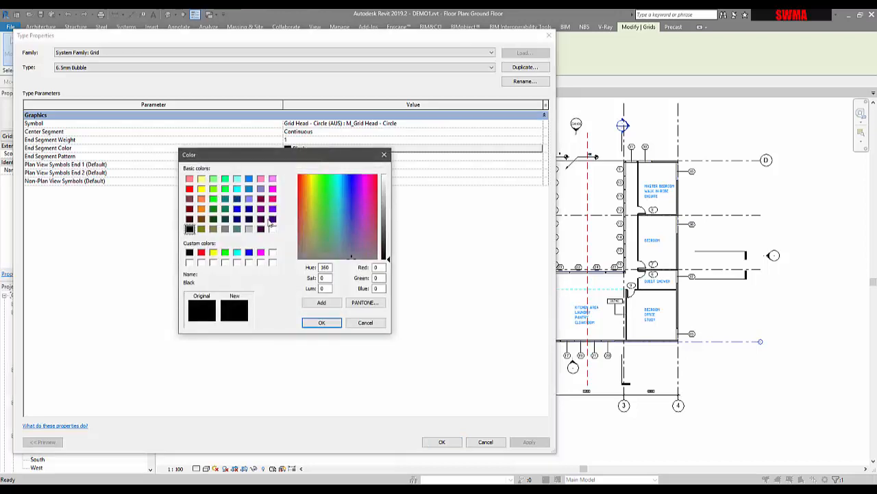
{"action": "left_click", "coordinate": [225, 229]}
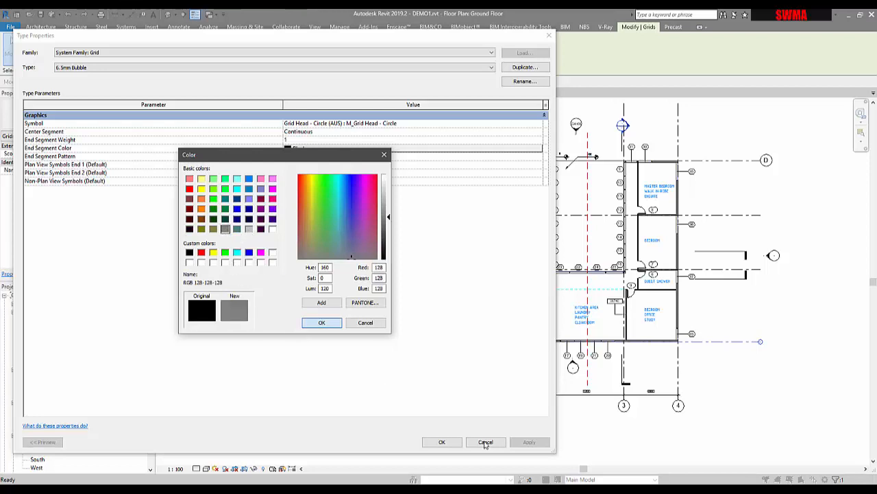
{"action": "left_click", "coordinate": [308, 327]}
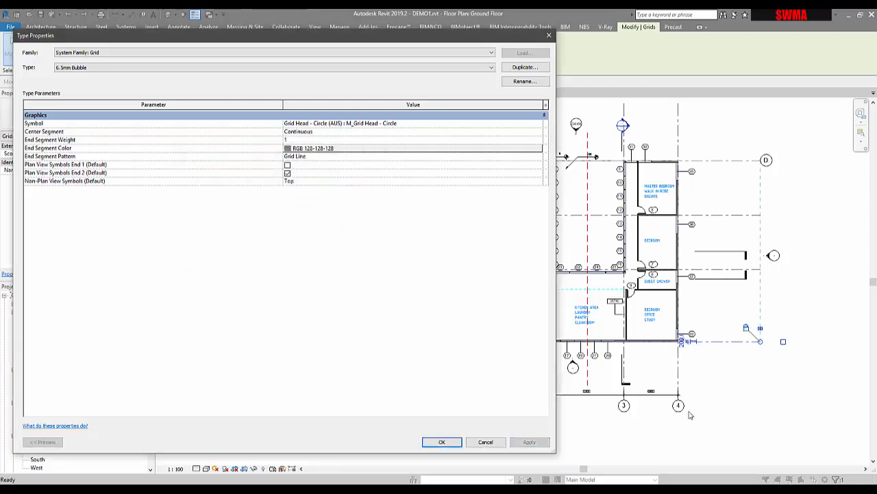
{"action": "left_click", "coordinate": [442, 441]}
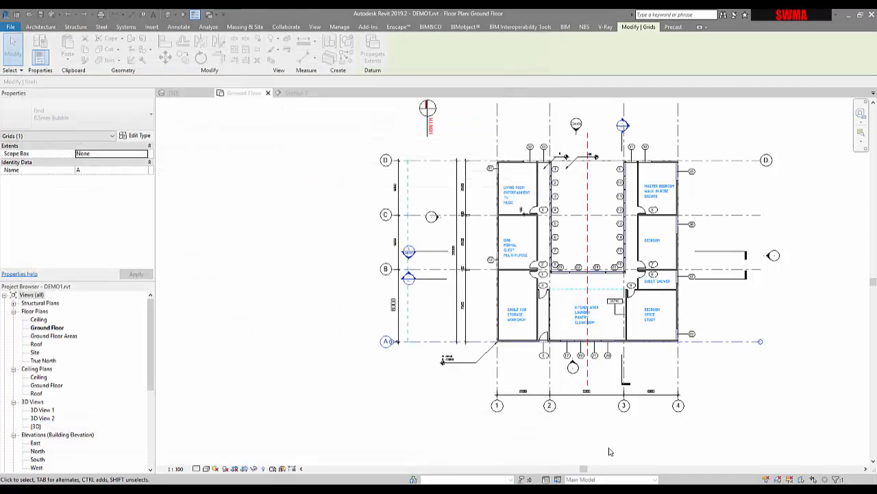
Change the grid type's end segment colour to Blue
{"action": "left_click", "coordinate": [401, 406]}
{"action": "scroll", "coordinate": [409, 346], "scroll_direction": "up", "scroll_amount": 5}
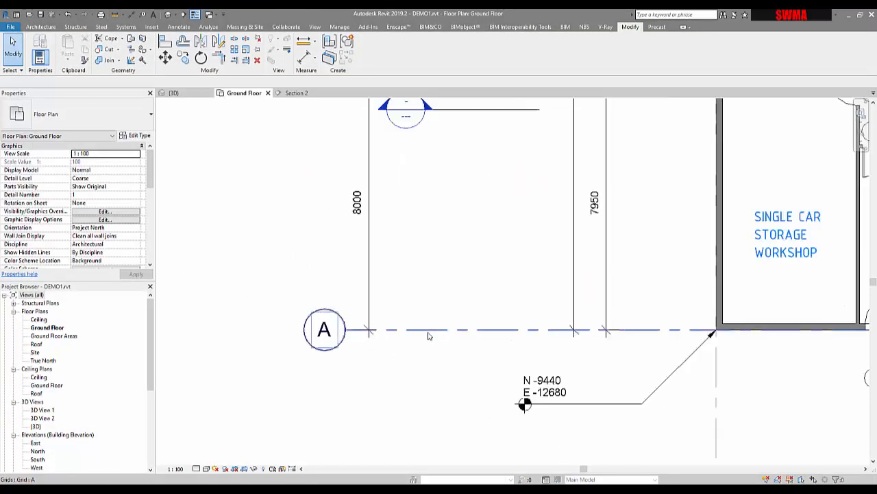
{"action": "left_click", "coordinate": [429, 336]}
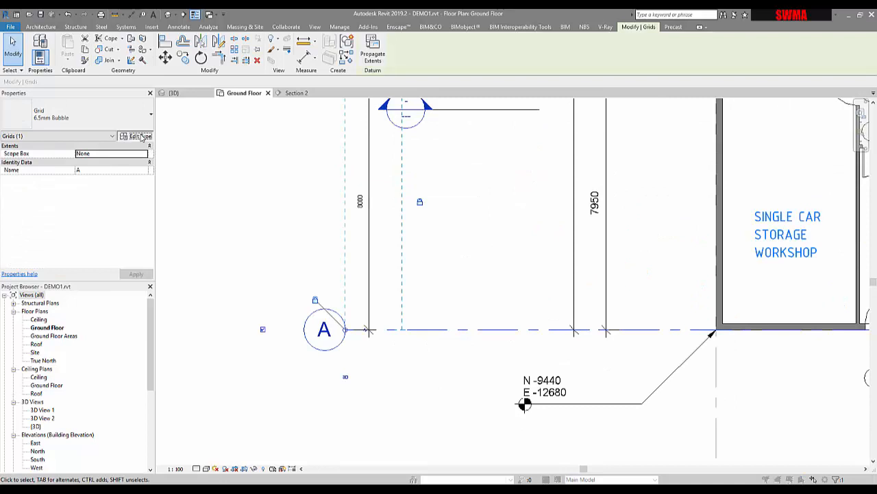
{"action": "left_click", "coordinate": [139, 136]}
{"action": "left_click", "coordinate": [336, 148]}
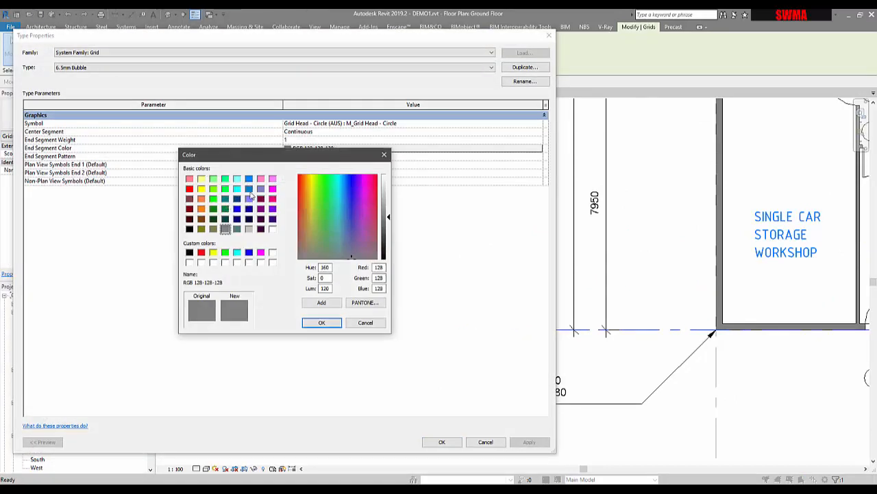
{"action": "left_click", "coordinate": [249, 252]}
{"action": "left_click", "coordinate": [321, 322]}
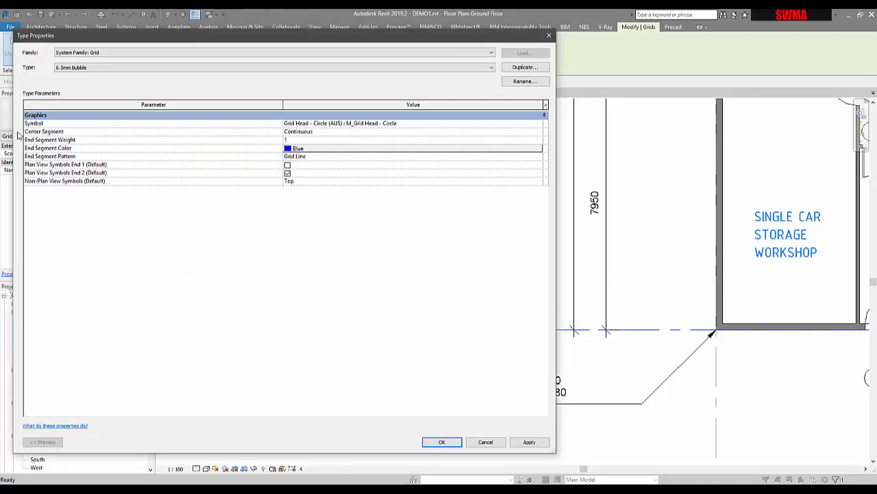
Change the grid type's symbol to Grid Head - No Bubble (AUS)
{"action": "left_click", "coordinate": [542, 128]}
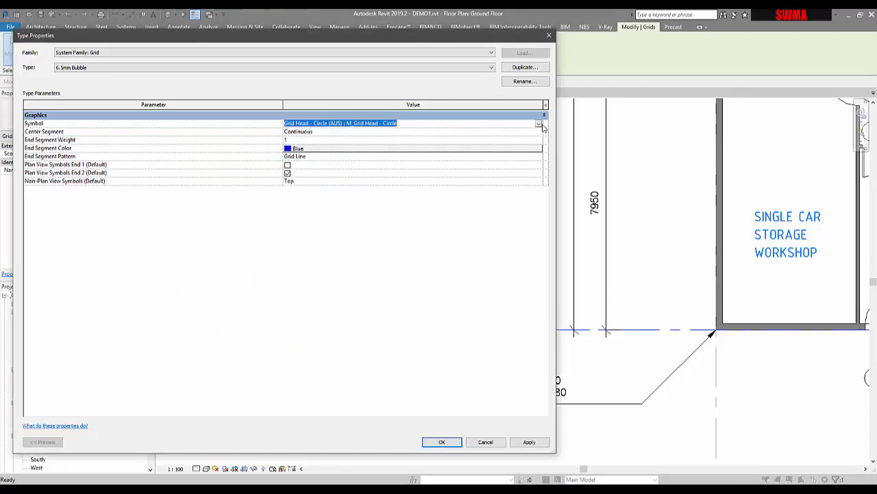
{"action": "left_click", "coordinate": [539, 124]}
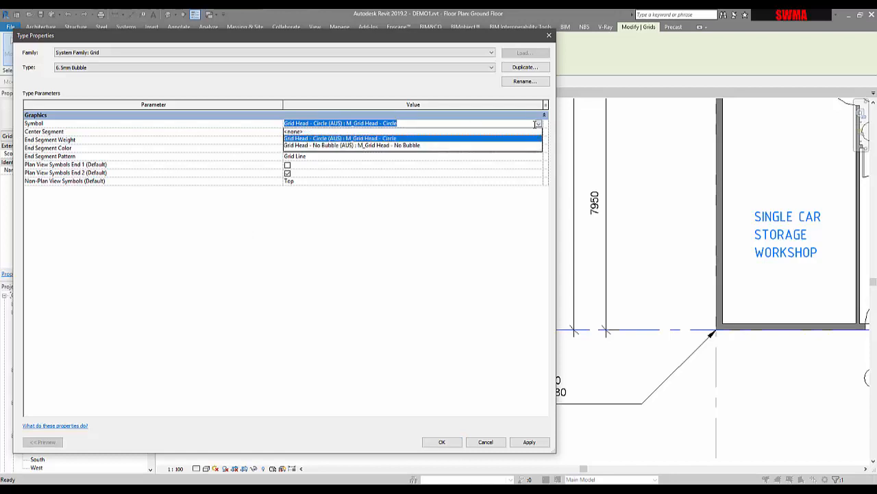
{"action": "left_click", "coordinate": [366, 145]}
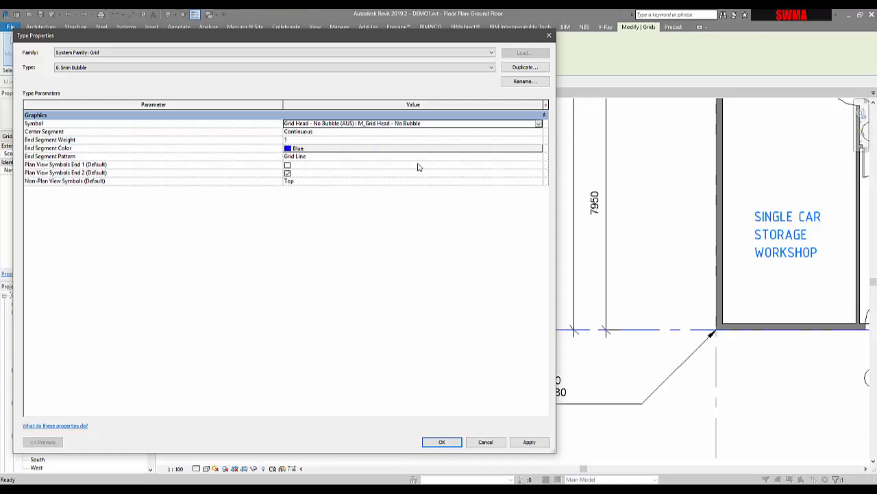
Set the grid type's end segment pattern to Long dash and apply the type changes
{"action": "left_click", "coordinate": [539, 157]}
{"action": "left_click", "coordinate": [539, 158]}
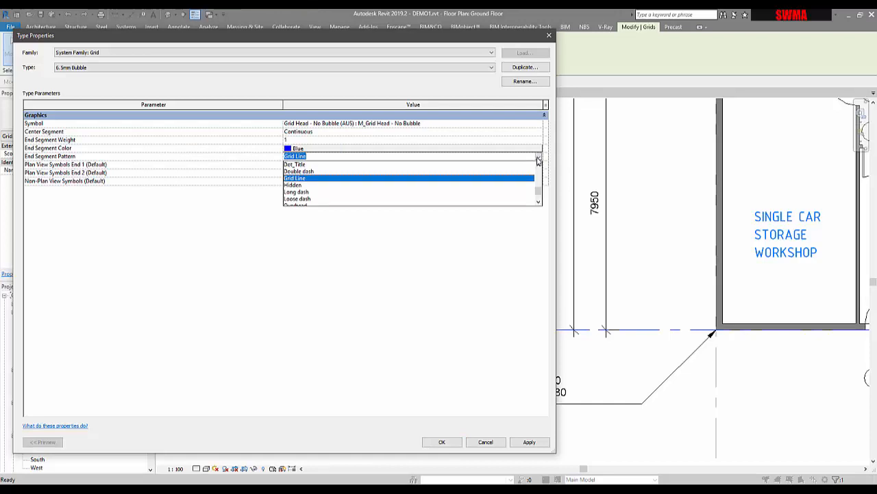
{"action": "left_click", "coordinate": [302, 192]}
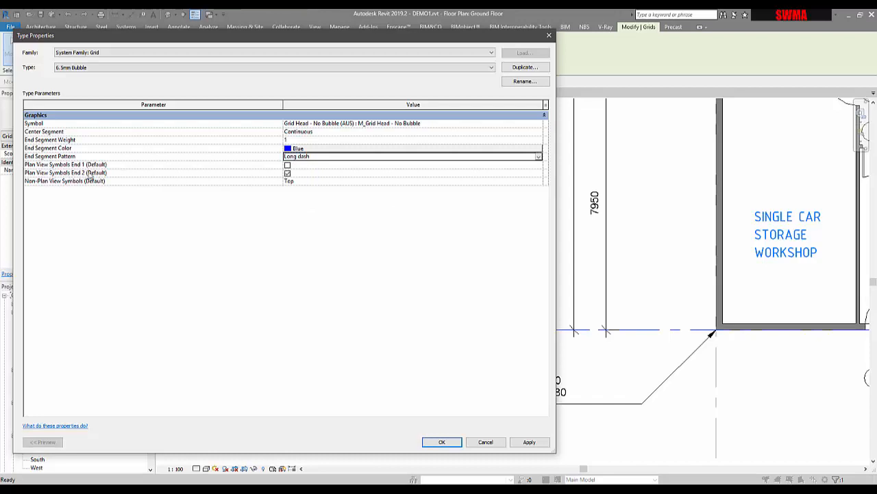
{"action": "left_click", "coordinate": [536, 187]}
{"action": "left_click", "coordinate": [539, 182]}
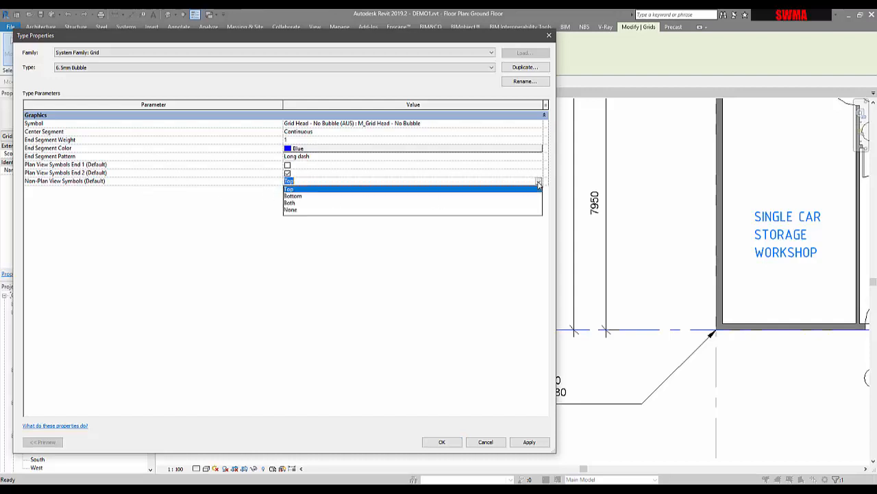
{"action": "left_click", "coordinate": [539, 185]}
{"action": "left_click", "coordinate": [525, 442]}
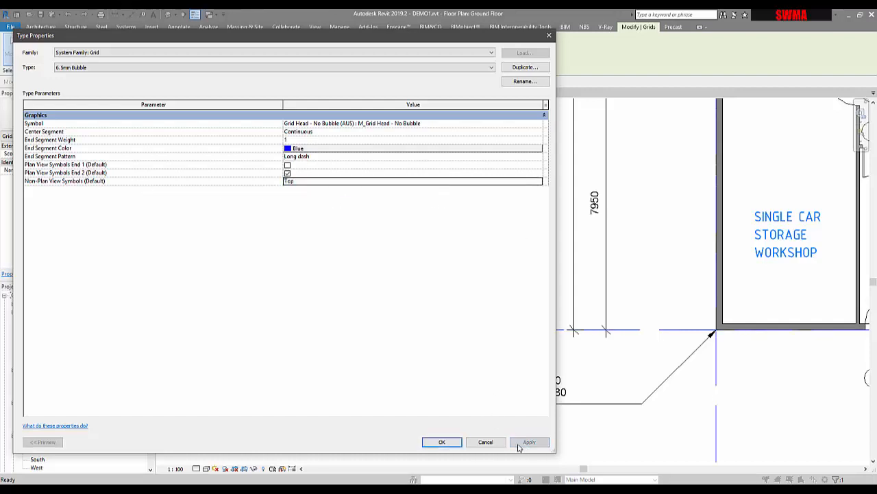
{"action": "left_click", "coordinate": [439, 442]}
Review the restyled grid lines around the floor plan
{"action": "scroll", "coordinate": [523, 402], "scroll_direction": "down", "scroll_amount": 4}
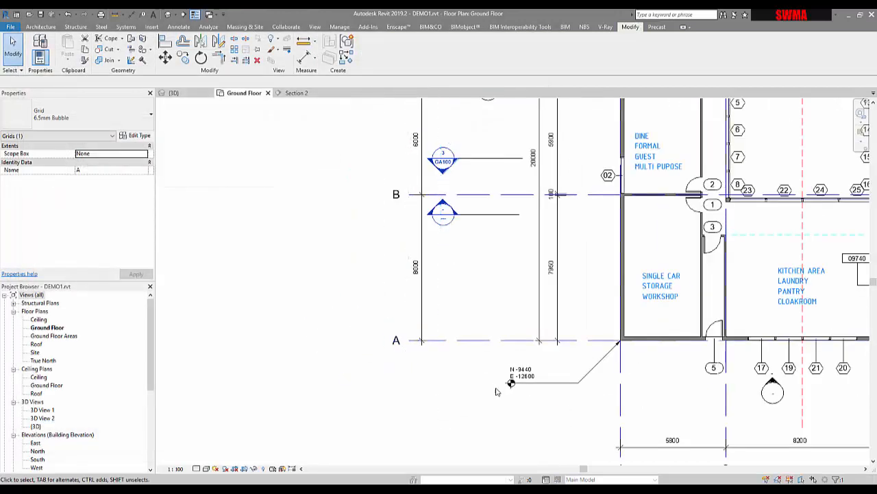
{"action": "middle_click_drag", "start_coordinate": [500, 388], "coordinate": [494, 310]}
{"action": "scroll", "coordinate": [471, 327], "scroll_direction": "down", "scroll_amount": 2}
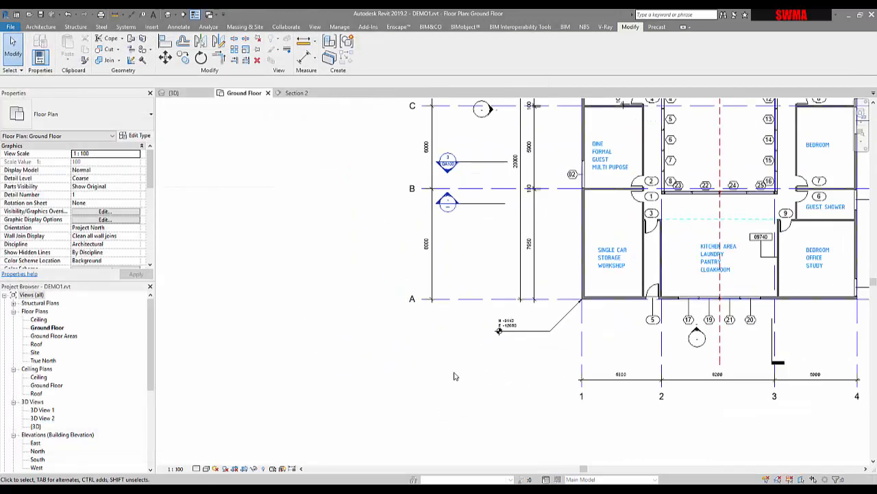
{"action": "middle_click_drag", "start_coordinate": [454, 376], "coordinate": [450, 438]}
{"action": "scroll", "coordinate": [441, 419], "scroll_direction": "down", "scroll_amount": 1}
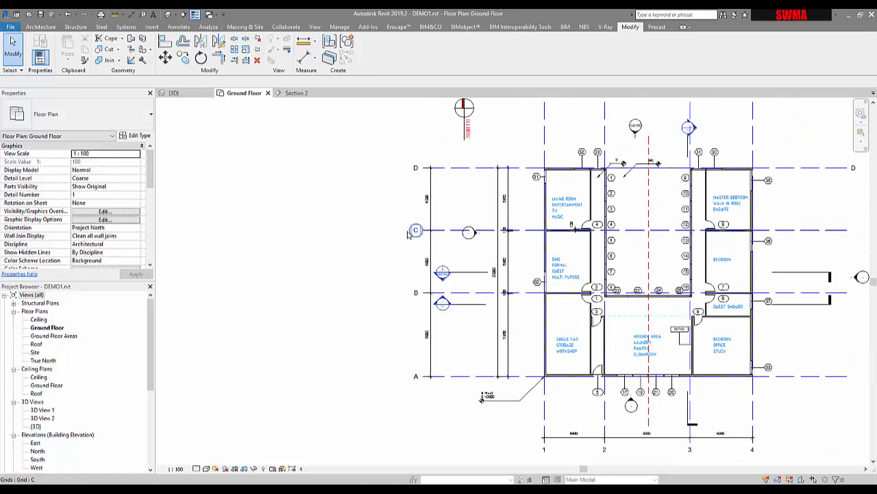
{"action": "left_click", "coordinate": [409, 233]}
{"action": "left_click", "coordinate": [360, 224]}
{"action": "middle_click_drag", "start_coordinate": [366, 222], "coordinate": [327, 200]}
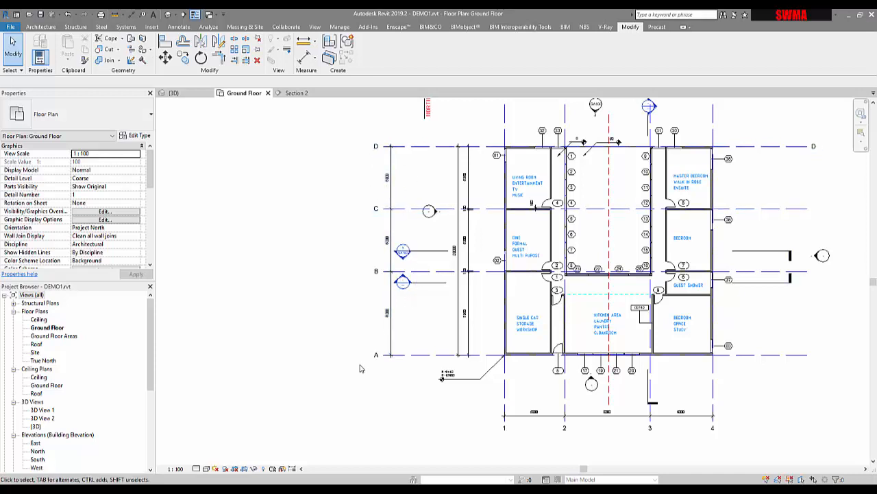
{"action": "middle_click_drag", "start_coordinate": [395, 430], "coordinate": [328, 427]}
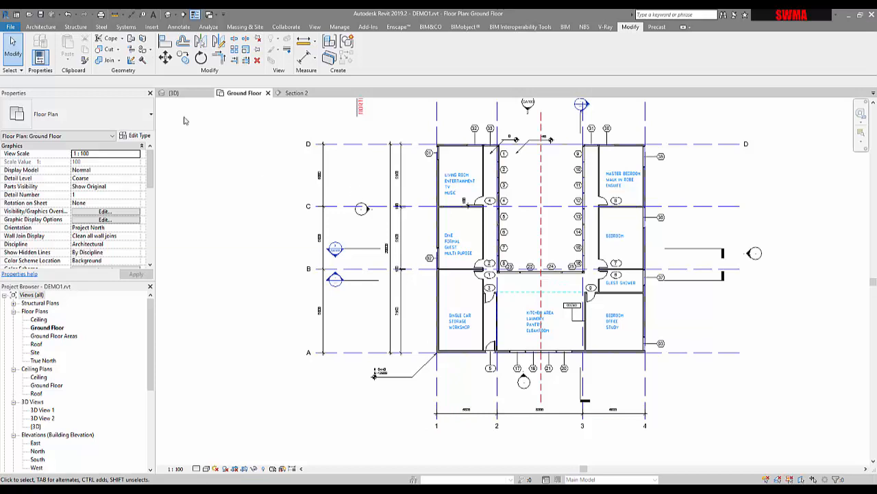
{"action": "left_click", "coordinate": [41, 26]}
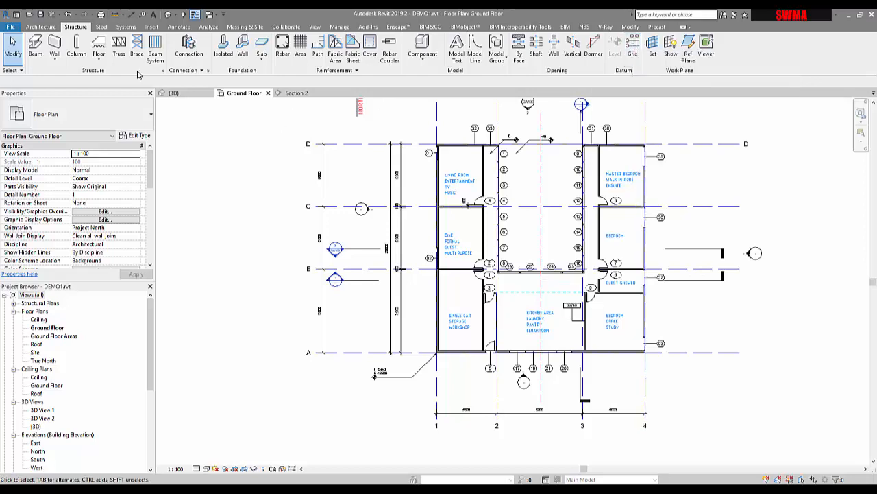
{"action": "left_click", "coordinate": [40, 26]}
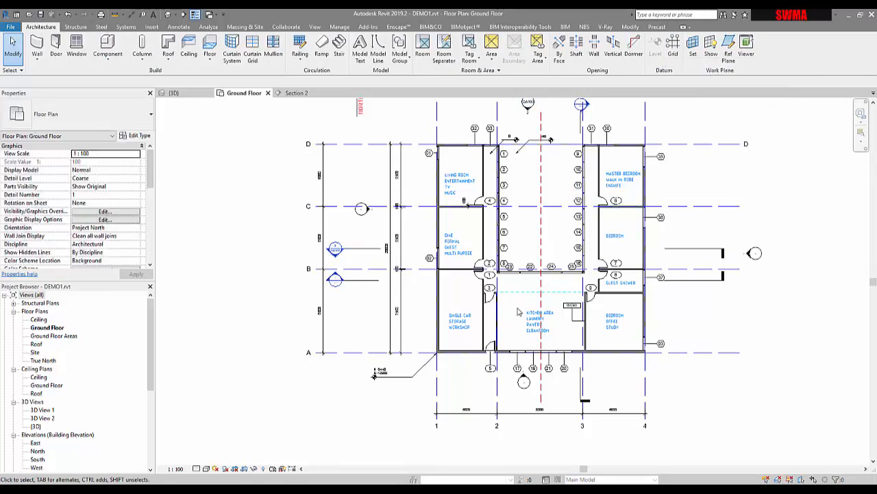
{"action": "scroll", "coordinate": [527, 300], "scroll_direction": "down", "scroll_amount": 1}
{"action": "middle_click_drag", "start_coordinate": [709, 412], "coordinate": [687, 433]}
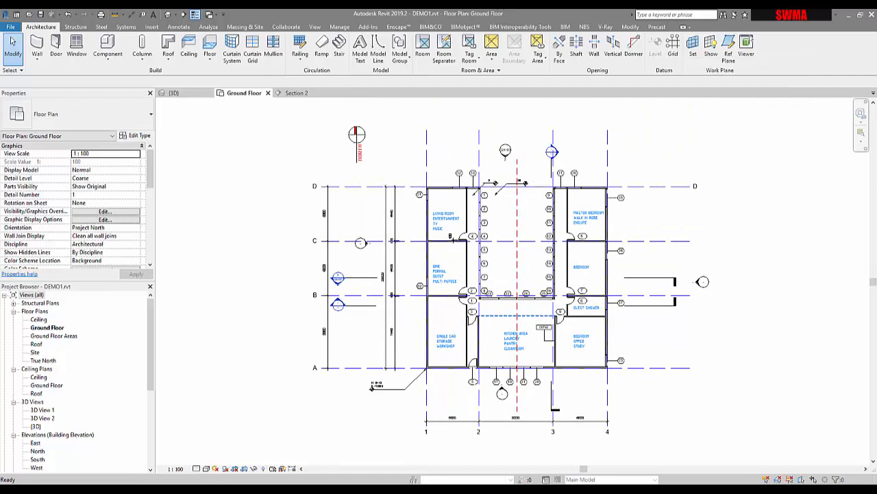
{"action": "mouse_move", "coordinate": [640, 491]}
{"action": "left_click", "coordinate": [641, 466]}
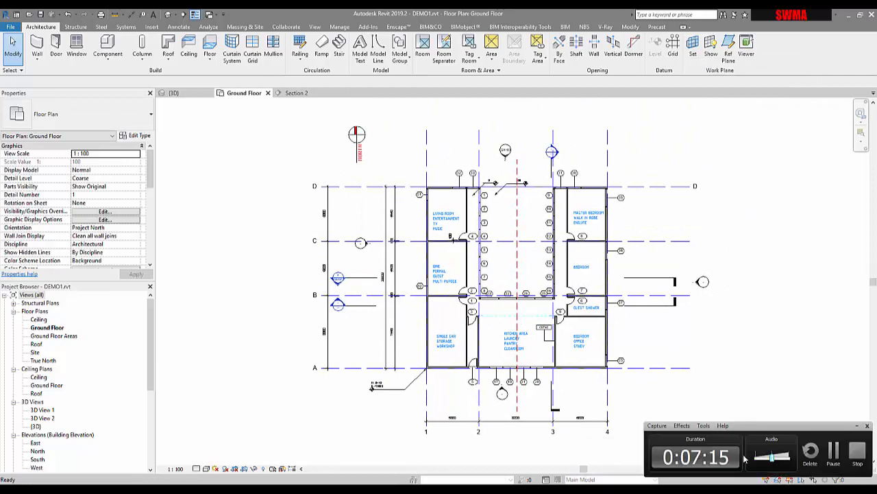
{"action": "left_click", "coordinate": [832, 452]}
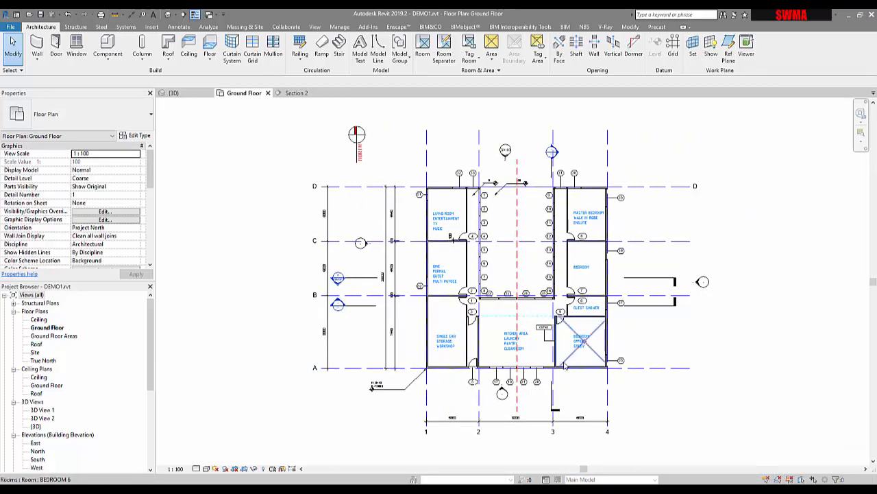
Inspect how the grid lines appear in the Section 2 view, then close that view
{"action": "middle_click_drag", "start_coordinate": [276, 325], "coordinate": [251, 323]}
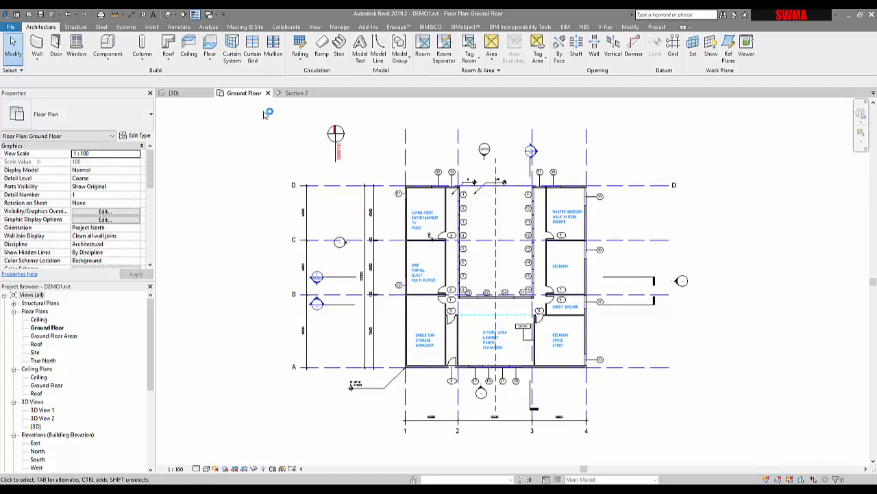
{"action": "left_click", "coordinate": [296, 93]}
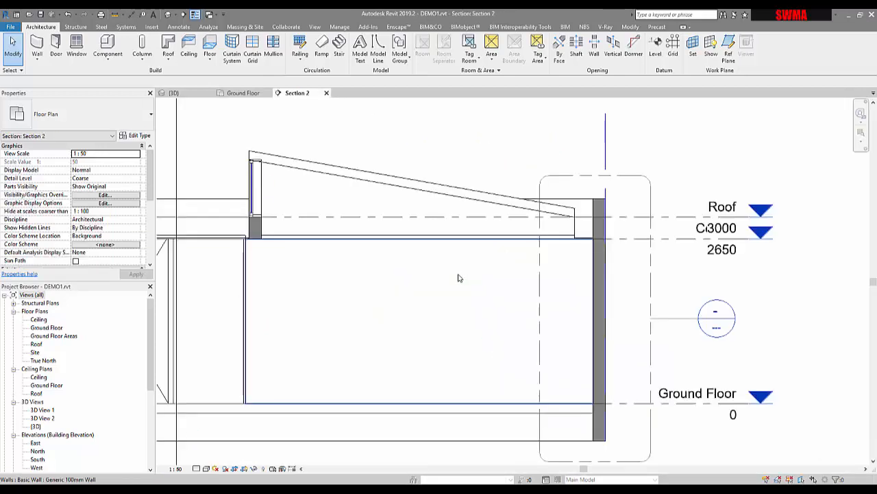
{"action": "scroll", "coordinate": [568, 277], "scroll_direction": "down", "scroll_amount": 2}
{"action": "scroll", "coordinate": [567, 278], "scroll_direction": "down", "scroll_amount": 2}
{"action": "middle_click_drag", "start_coordinate": [532, 276], "coordinate": [597, 282]}
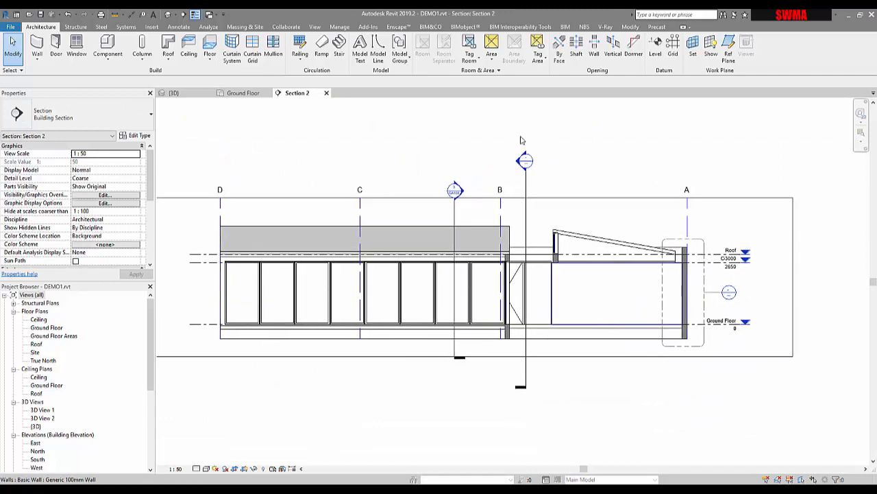
{"action": "left_click", "coordinate": [326, 93]}
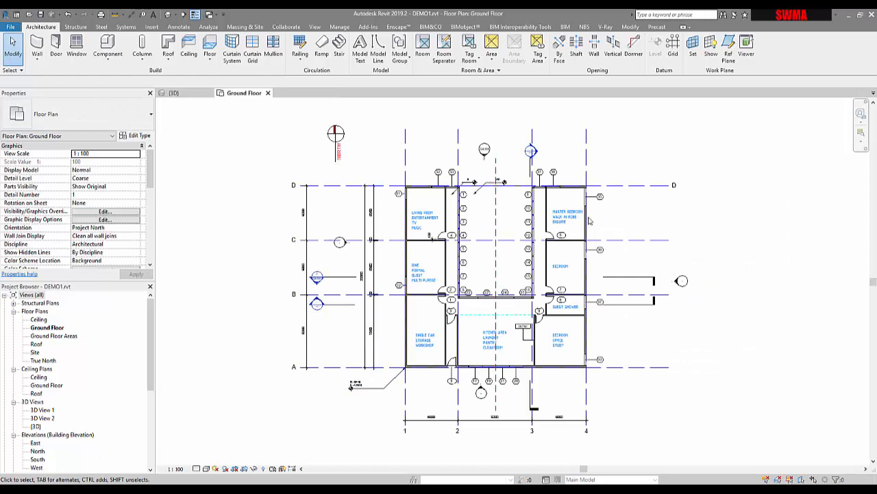
Move the east elevation marker upward, closer to the middle of the floor plan
{"action": "scroll", "coordinate": [681, 299], "scroll_direction": "up", "scroll_amount": 5}
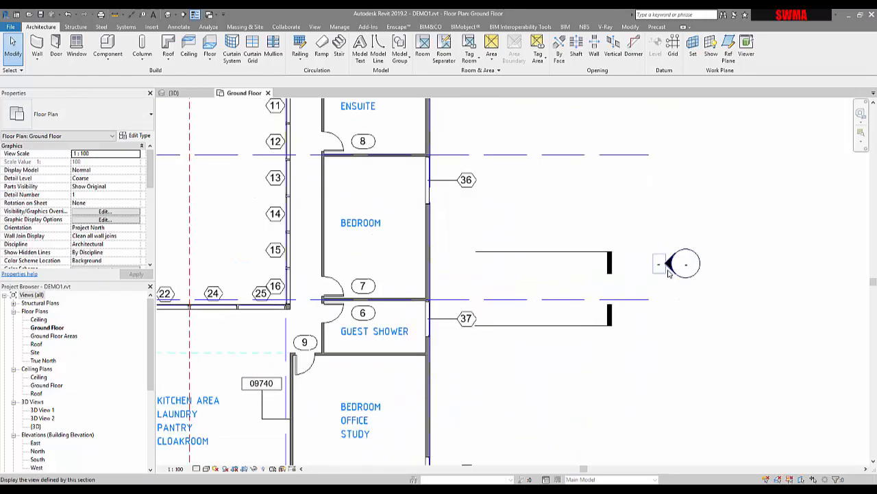
{"action": "left_click", "coordinate": [669, 272]}
{"action": "scroll", "coordinate": [680, 268], "scroll_direction": "down", "scroll_amount": 2}
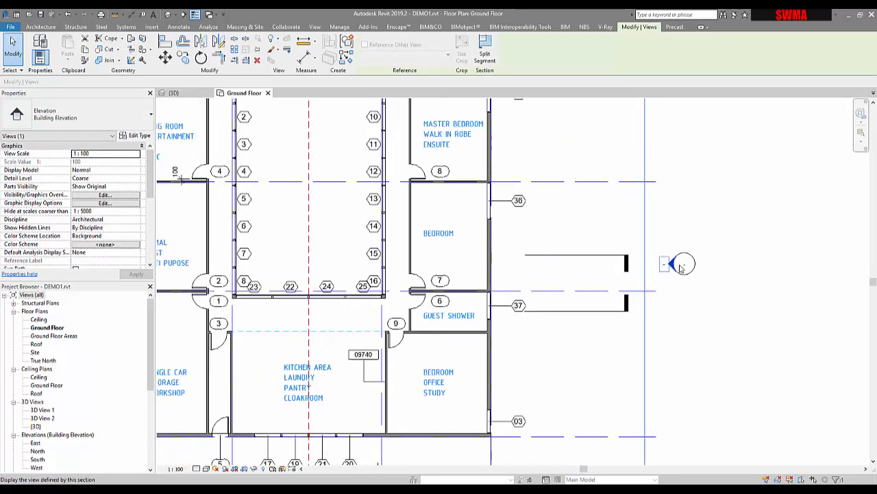
{"action": "scroll", "coordinate": [680, 267], "scroll_direction": "down", "scroll_amount": 3}
{"action": "scroll", "coordinate": [455, 263], "scroll_direction": "up", "scroll_amount": 2}
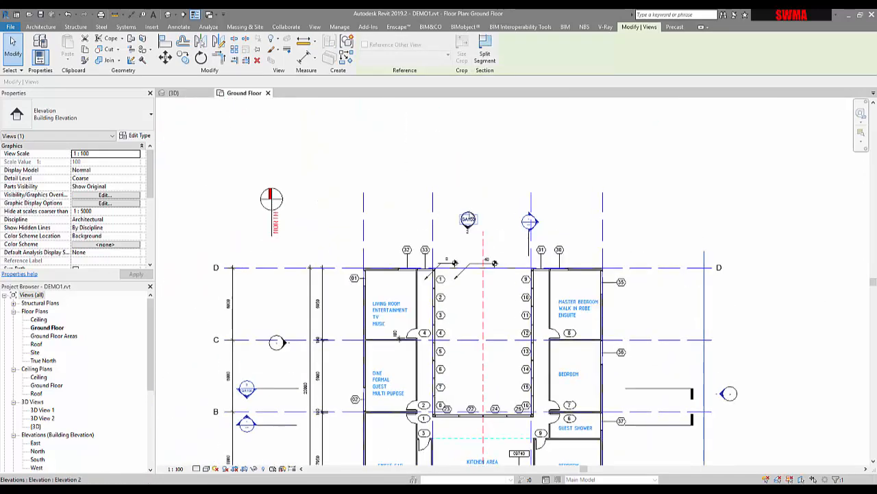
{"action": "scroll", "coordinate": [464, 224], "scroll_direction": "up", "scroll_amount": 4}
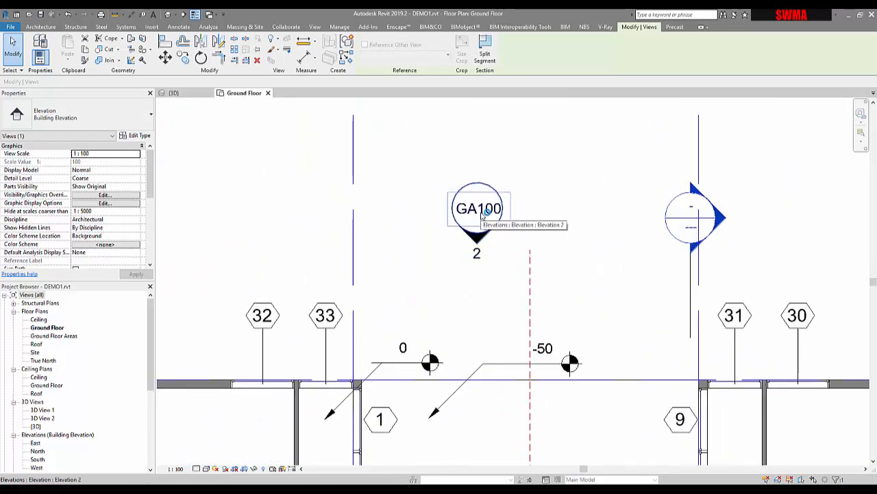
{"action": "scroll", "coordinate": [500, 275], "scroll_direction": "down", "scroll_amount": 5}
{"action": "middle_click_drag", "start_coordinate": [659, 402], "coordinate": [518, 266]}
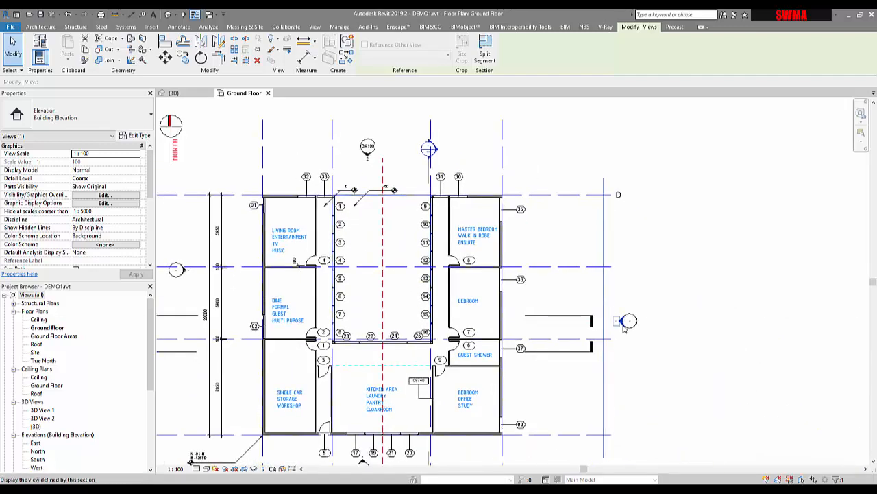
{"action": "middle_click_drag", "start_coordinate": [629, 326], "coordinate": [625, 285]}
{"action": "left_click", "coordinate": [684, 336]}
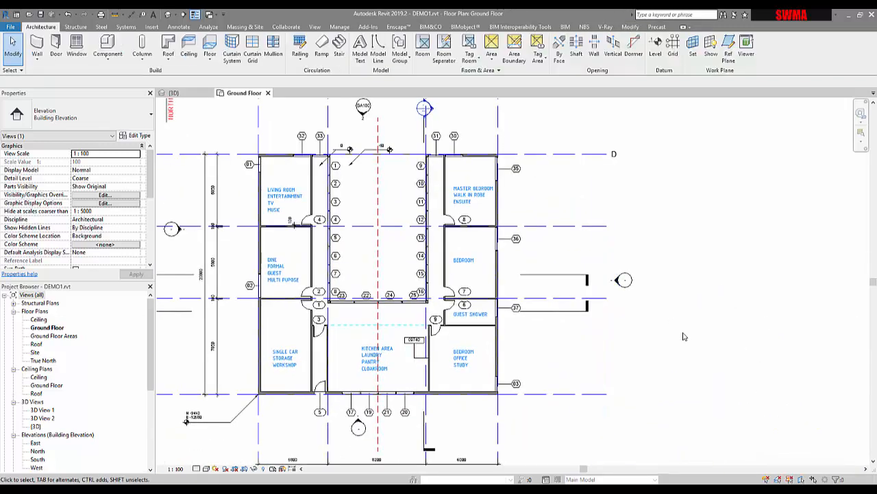
Select the east elevation marker's arrow and open the East elevation view from it
{"action": "left_click", "coordinate": [635, 286]}
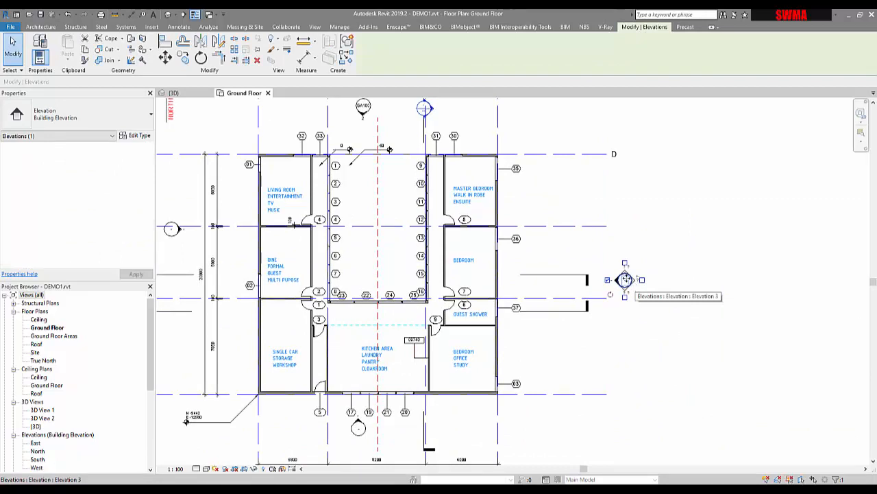
{"action": "left_click", "coordinate": [670, 360]}
{"action": "left_click", "coordinate": [615, 287]}
{"action": "scroll", "coordinate": [607, 281], "scroll_direction": "down", "scroll_amount": 2}
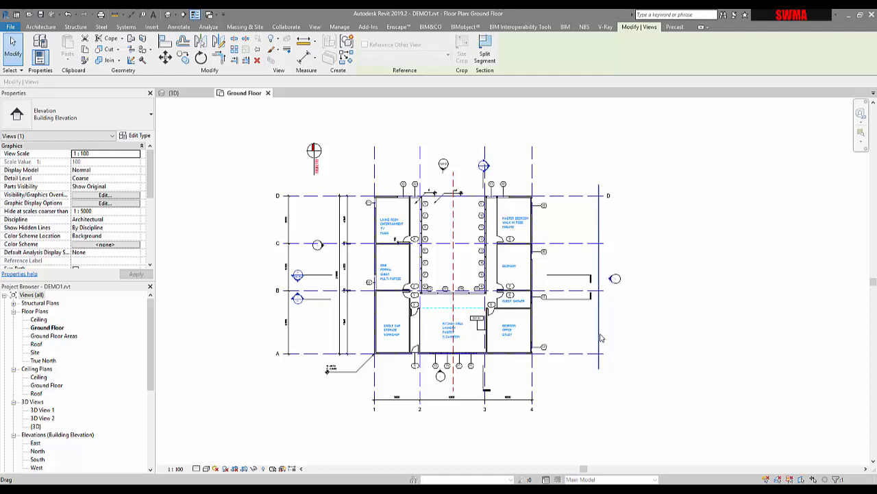
{"action": "left_click", "coordinate": [637, 314]}
{"action": "left_click", "coordinate": [623, 280]}
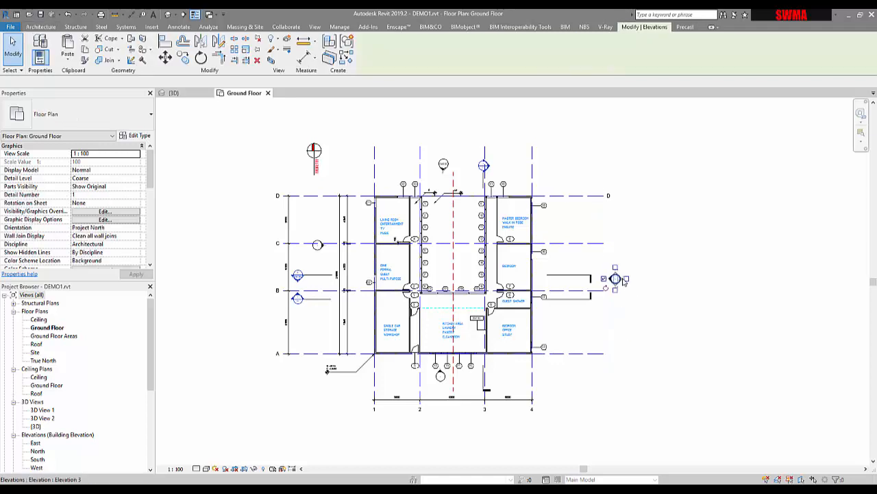
{"action": "right_click", "coordinate": [622, 278]}
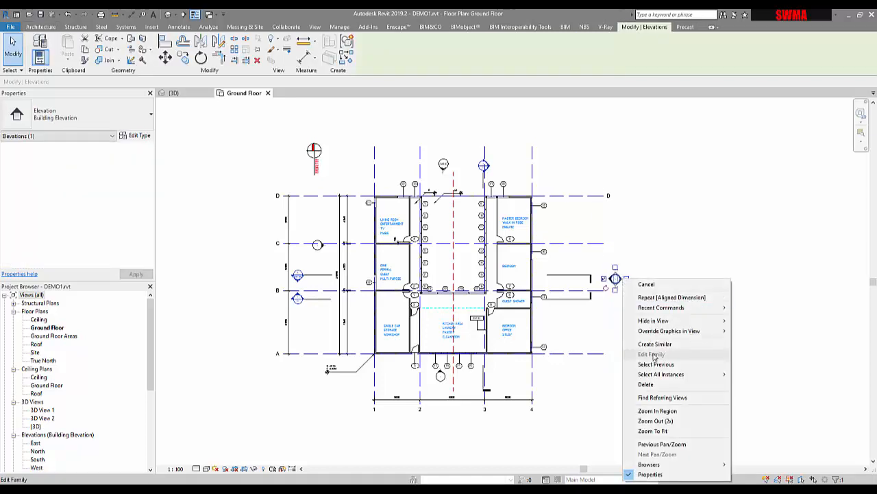
{"action": "left_click", "coordinate": [662, 261]}
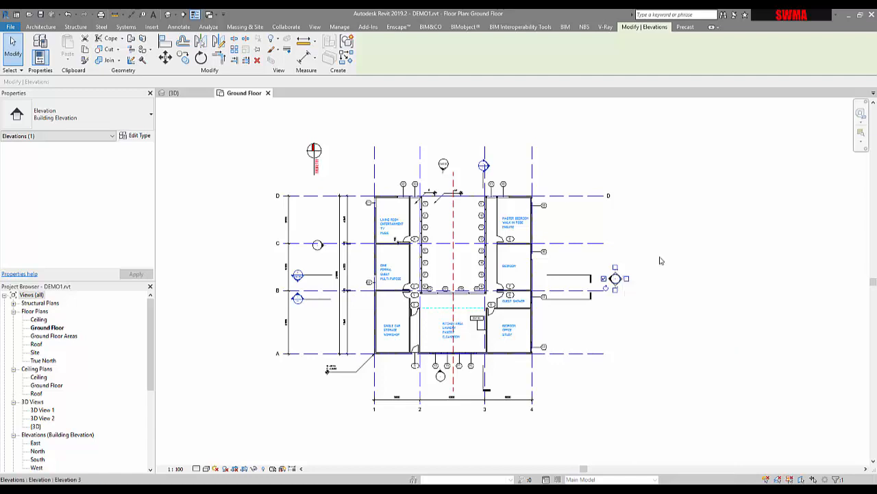
{"action": "scroll", "coordinate": [615, 291], "scroll_direction": "up", "scroll_amount": 6}
{"action": "left_click", "coordinate": [609, 284]}
{"action": "left_click", "coordinate": [597, 246]}
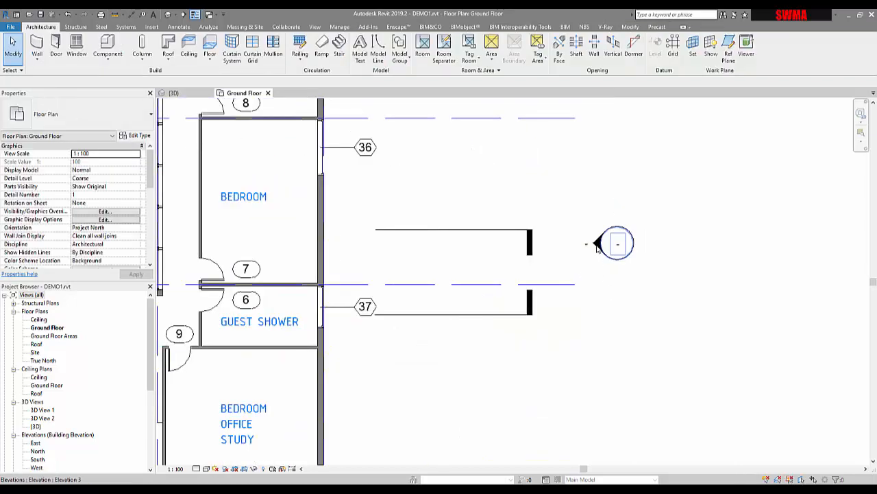
{"action": "left_click", "coordinate": [598, 248]}
{"action": "left_click", "coordinate": [588, 260]}
{"action": "left_click", "coordinate": [595, 250]}
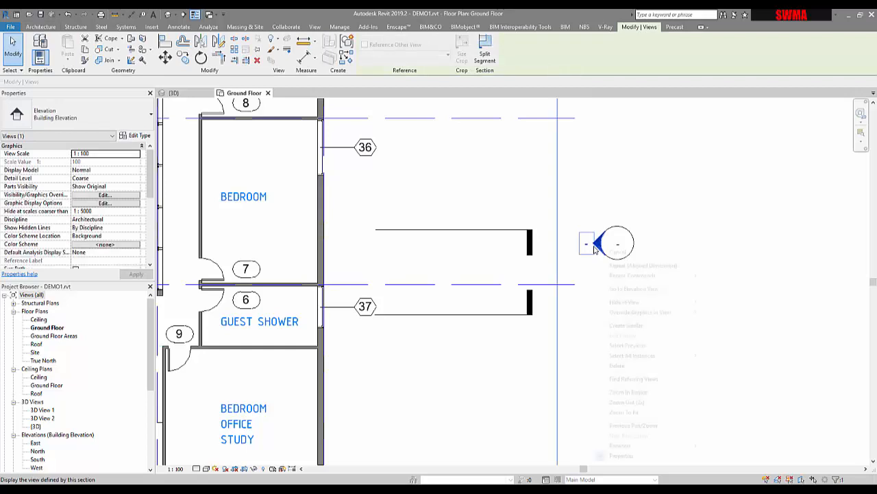
{"action": "right_click", "coordinate": [593, 245]}
{"action": "left_click", "coordinate": [617, 291]}
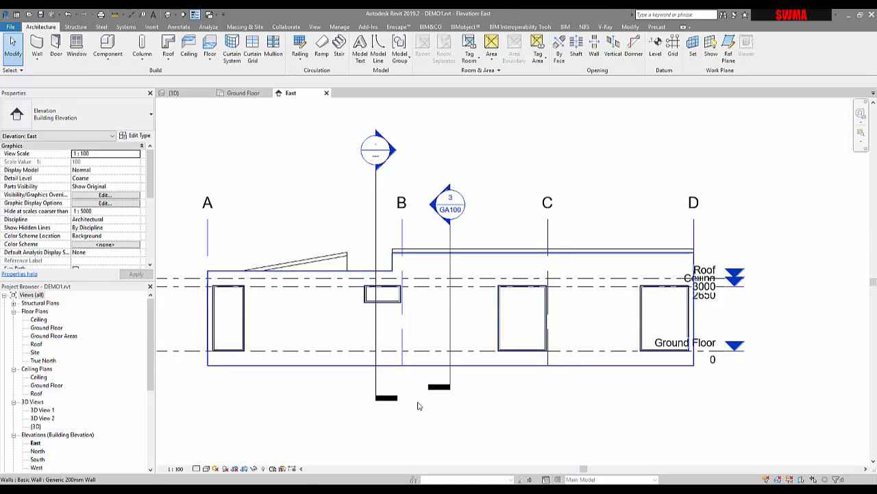
Set the East elevation's view scale to 1 : 50 and its detail level to Fine
{"action": "scroll", "coordinate": [417, 401], "scroll_direction": "down", "scroll_amount": 2}
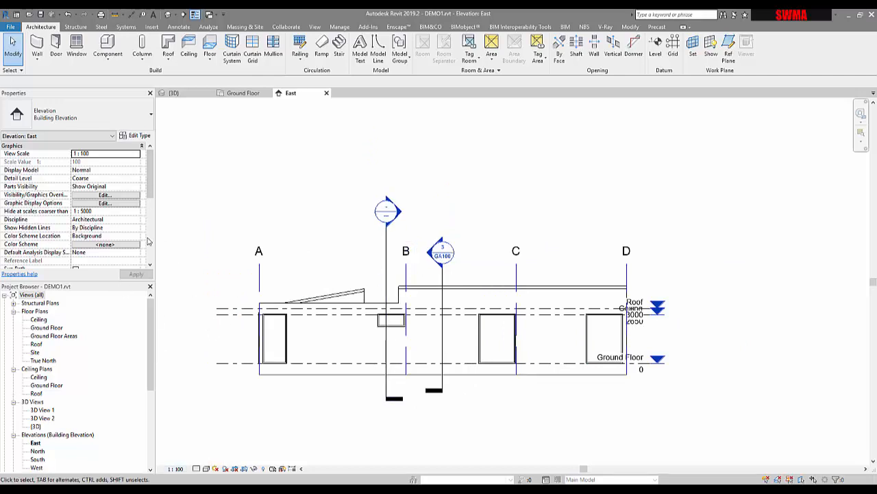
{"action": "scroll", "coordinate": [151, 195], "scroll_direction": "down", "scroll_amount": 4}
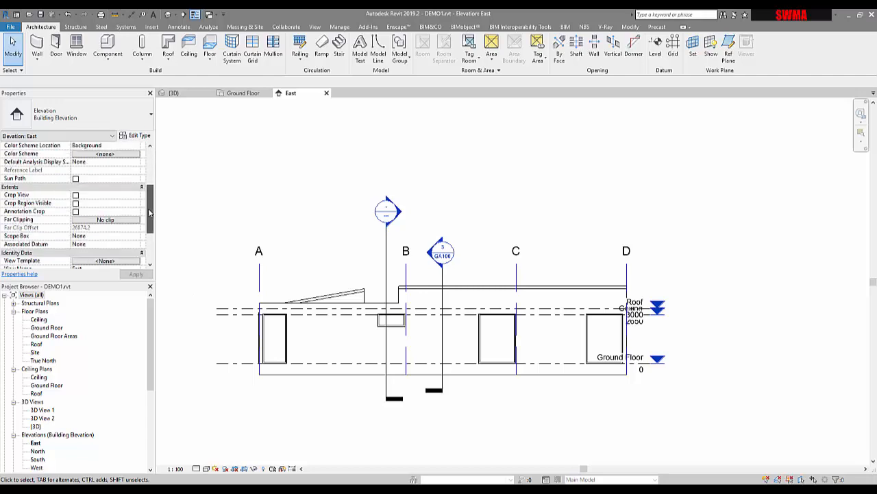
{"action": "scroll", "coordinate": [151, 195], "scroll_direction": "up", "scroll_amount": 3}
{"action": "middle_click_drag", "start_coordinate": [353, 294], "coordinate": [403, 293]}
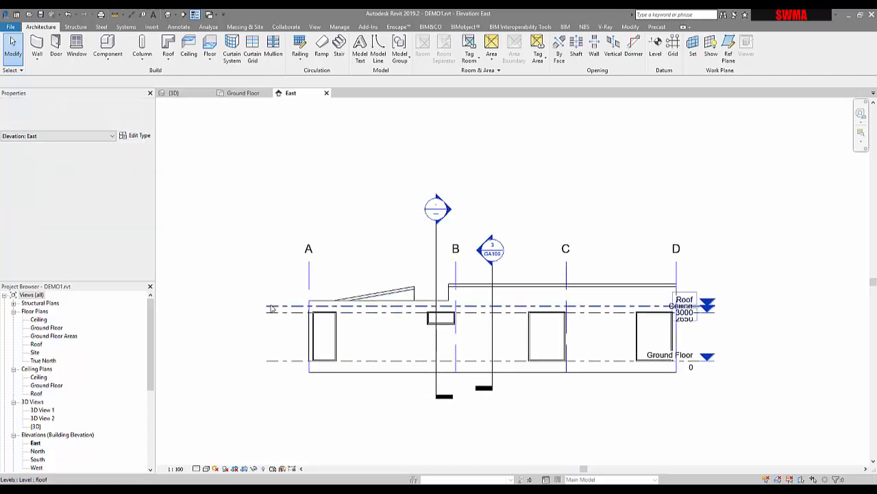
{"action": "left_click", "coordinate": [176, 468]}
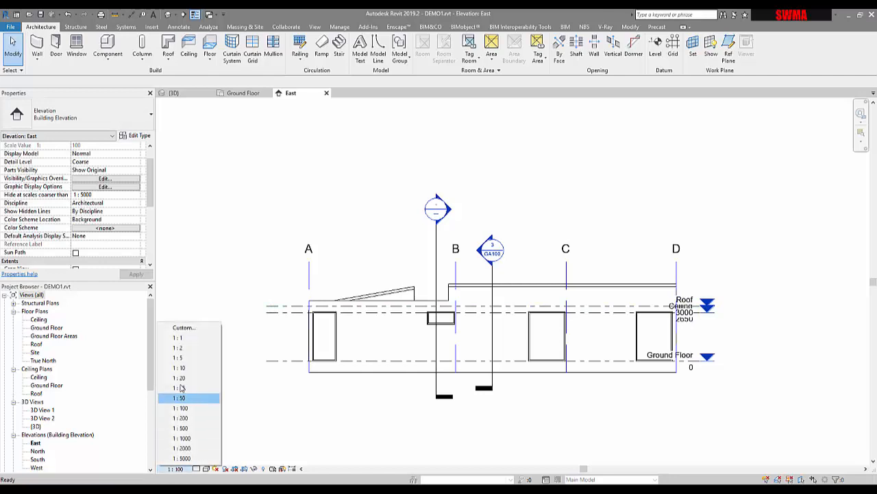
{"action": "left_click", "coordinate": [182, 398]}
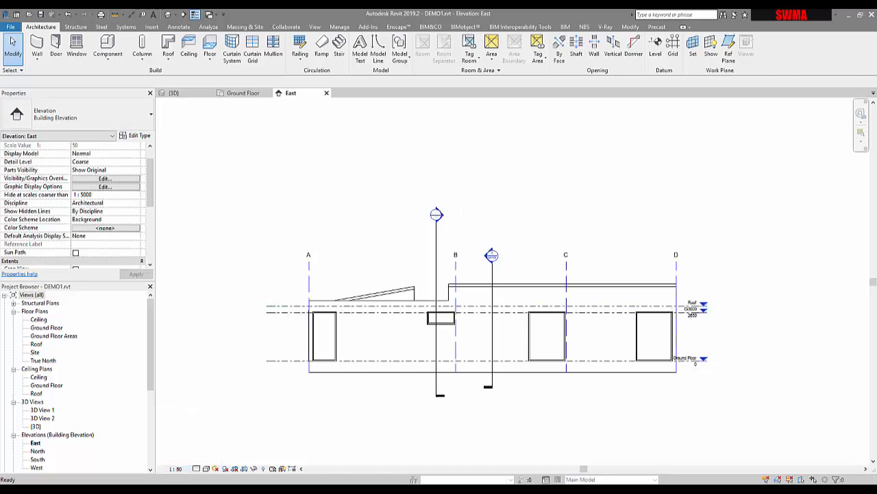
{"action": "left_click", "coordinate": [197, 468]}
{"action": "left_click", "coordinate": [205, 460]}
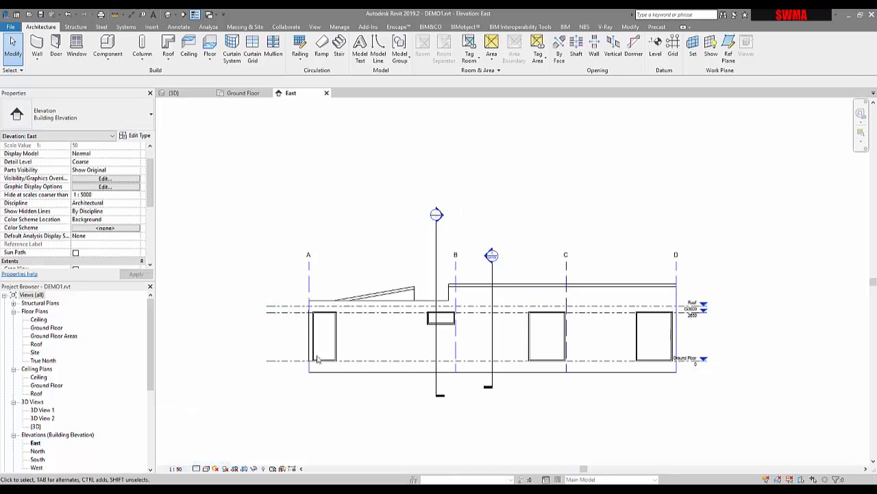
Extend the level lines' right ends further beyond the building in the East elevation
{"action": "left_click", "coordinate": [355, 314]}
{"action": "scroll", "coordinate": [712, 316], "scroll_direction": "up", "scroll_amount": 2}
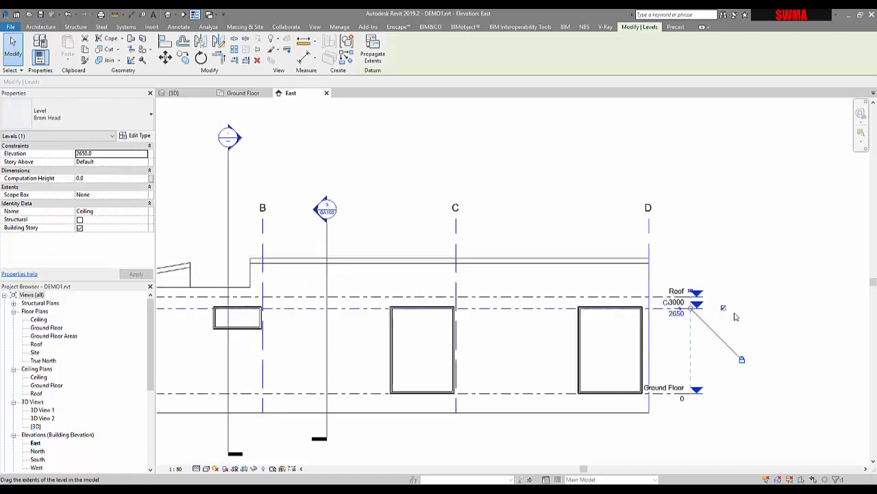
{"action": "left_click_drag", "start_coordinate": [690, 309], "coordinate": [778, 311]}
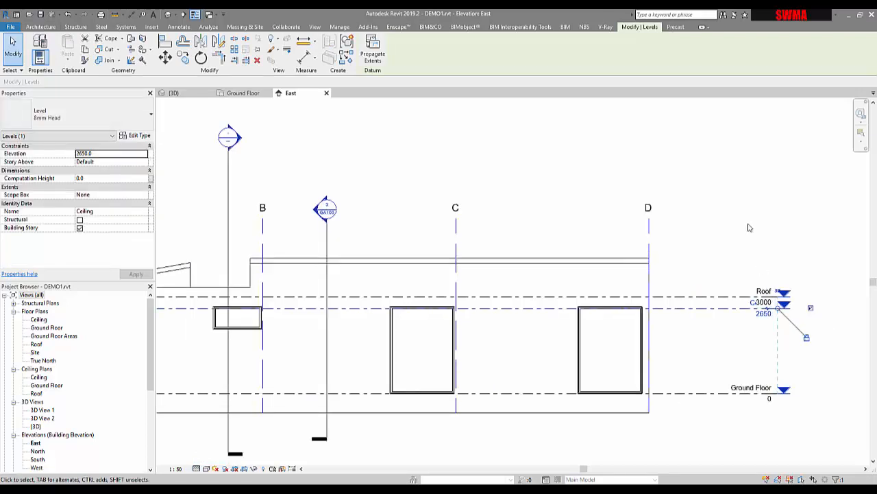
{"action": "left_click", "coordinate": [749, 228]}
Drag grid D's head end upward so the grid heads sit above the section markers
{"action": "left_click", "coordinate": [649, 237]}
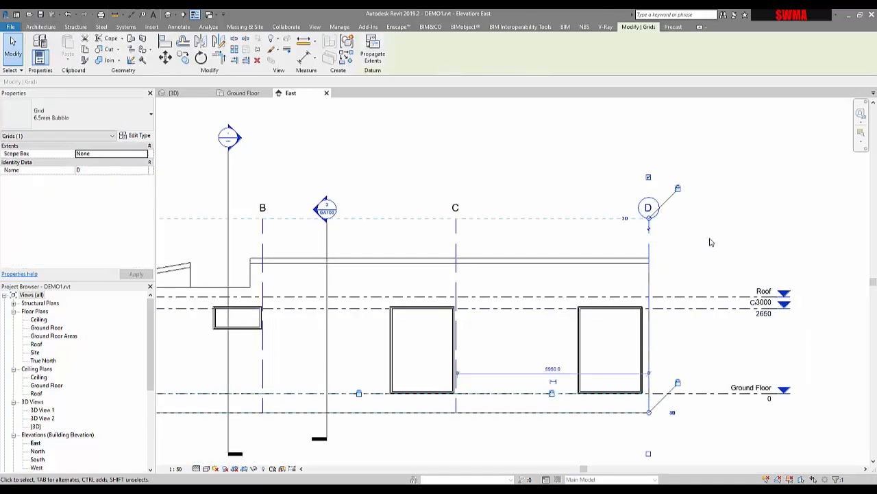
{"action": "scroll", "coordinate": [675, 256], "scroll_direction": "down", "scroll_amount": 2}
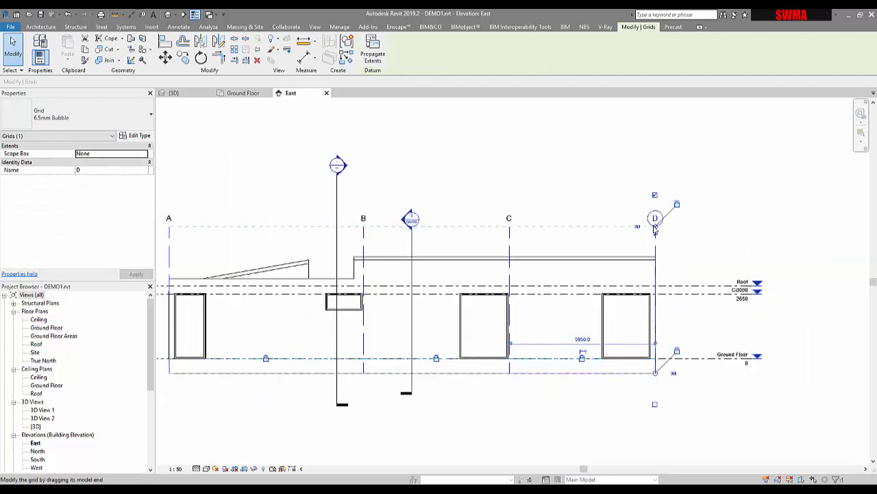
{"action": "left_click_drag", "start_coordinate": [655, 229], "coordinate": [655, 149]}
{"action": "left_click", "coordinate": [727, 211]}
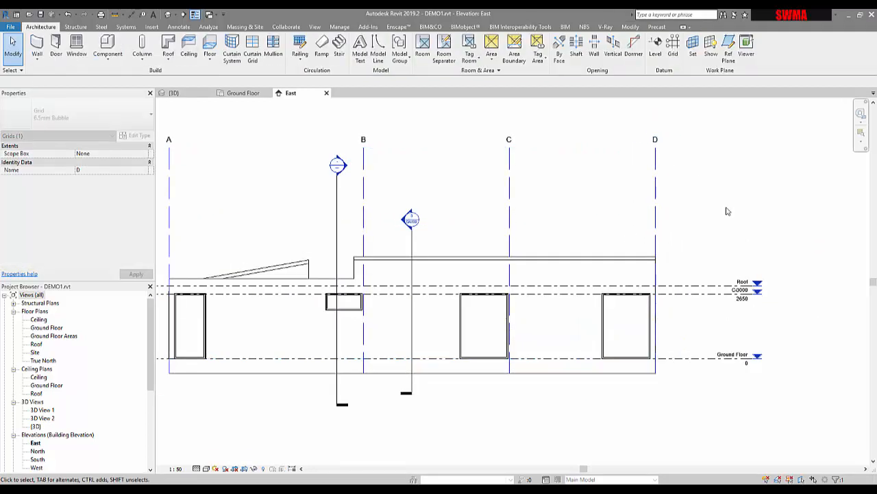
{"action": "left_click", "coordinate": [409, 249]}
{"action": "right_click", "coordinate": [410, 249]}
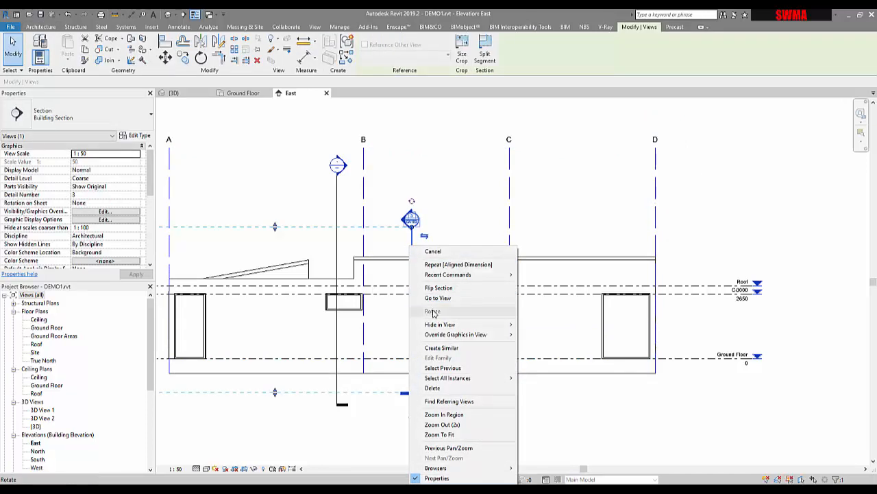
{"action": "mouse_move", "coordinate": [439, 324]}
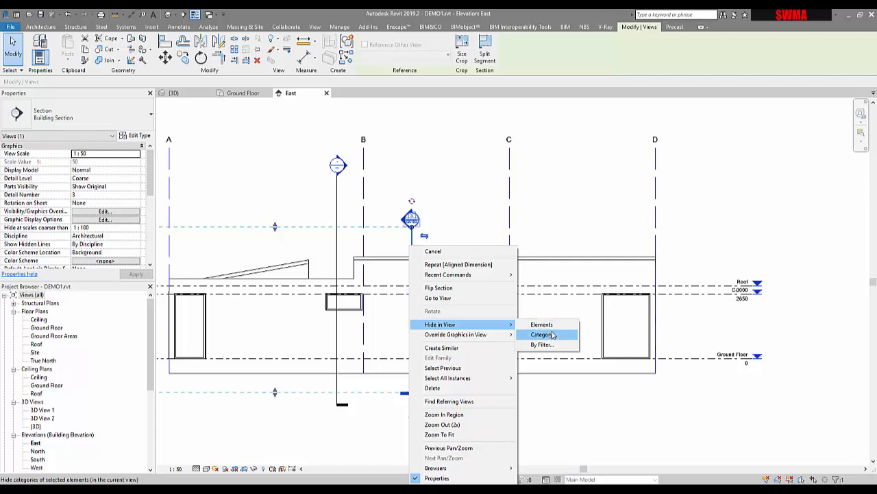
{"action": "left_click", "coordinate": [553, 334]}
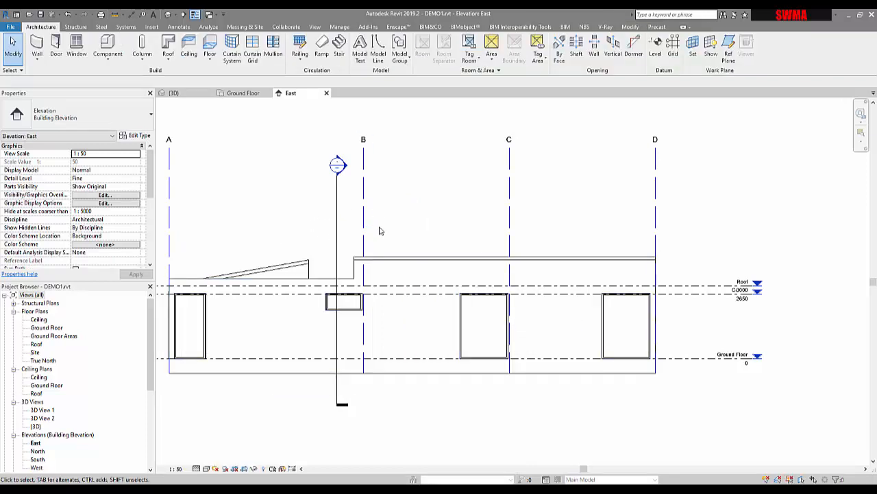
{"action": "key", "text": "ctrl+z"}
Hide the section markers' category in the East elevation view
{"action": "left_click", "coordinate": [416, 243]}
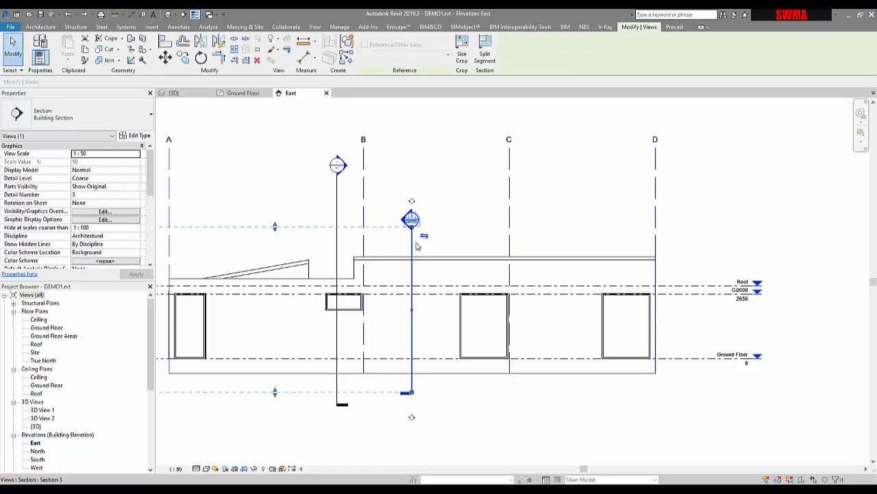
{"action": "right_click", "coordinate": [416, 246]}
{"action": "mouse_move", "coordinate": [507, 322]}
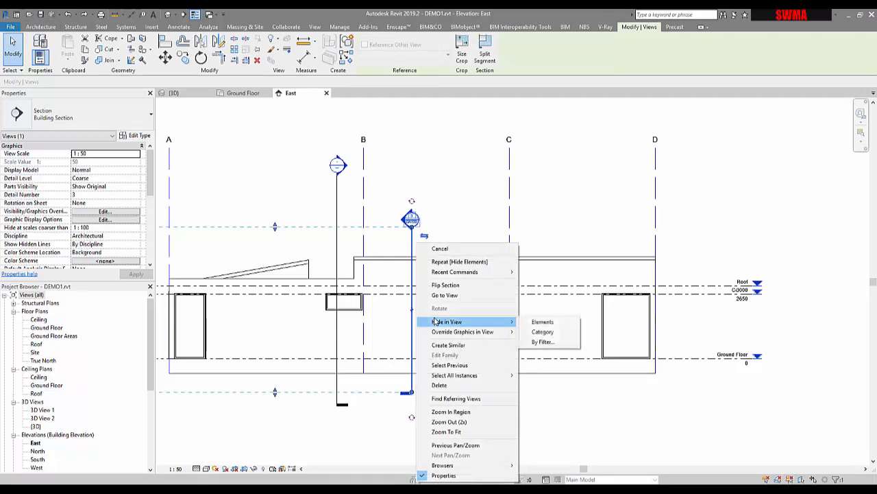
{"action": "left_click", "coordinate": [542, 335]}
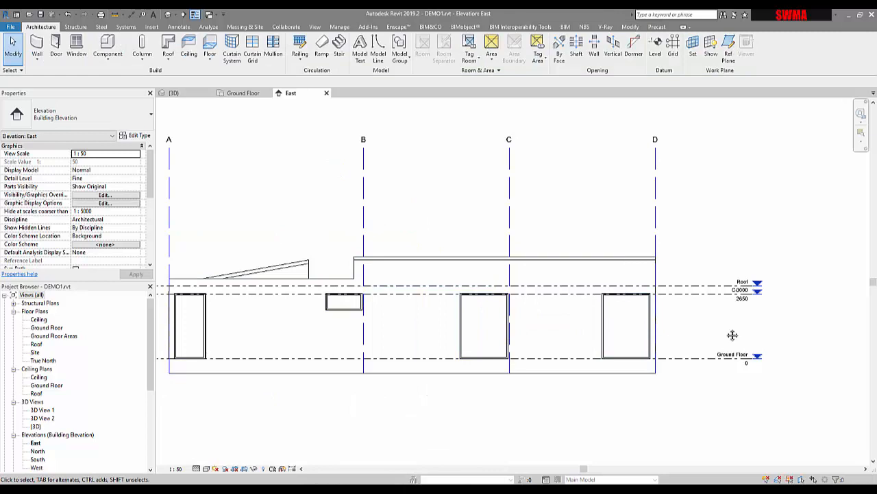
Move the Roof level's head to the right so its label clears the Ceiling level's label
{"action": "middle_click_drag", "start_coordinate": [732, 334], "coordinate": [684, 303]}
{"action": "scroll", "coordinate": [676, 345], "scroll_direction": "up", "scroll_amount": 1}
{"action": "middle_click_drag", "start_coordinate": [676, 345], "coordinate": [643, 249]}
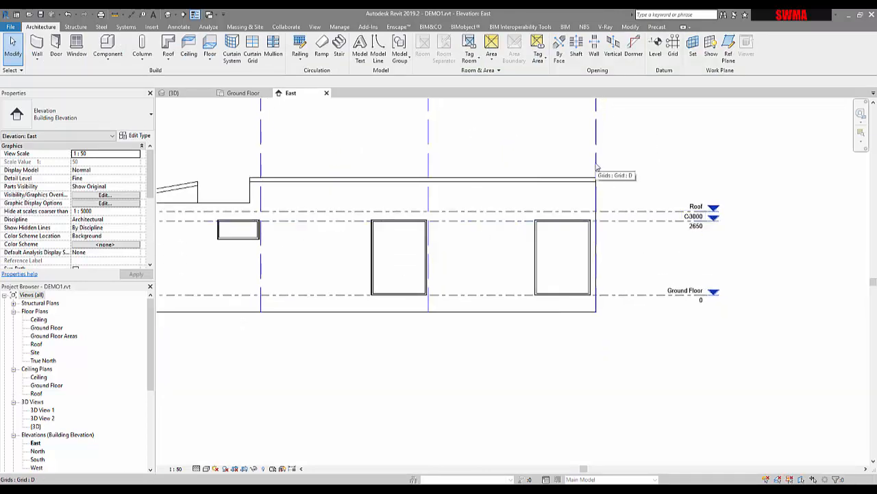
{"action": "left_click", "coordinate": [628, 223]}
{"action": "scroll", "coordinate": [720, 221], "scroll_direction": "up", "scroll_amount": 2}
{"action": "left_click", "coordinate": [626, 215]}
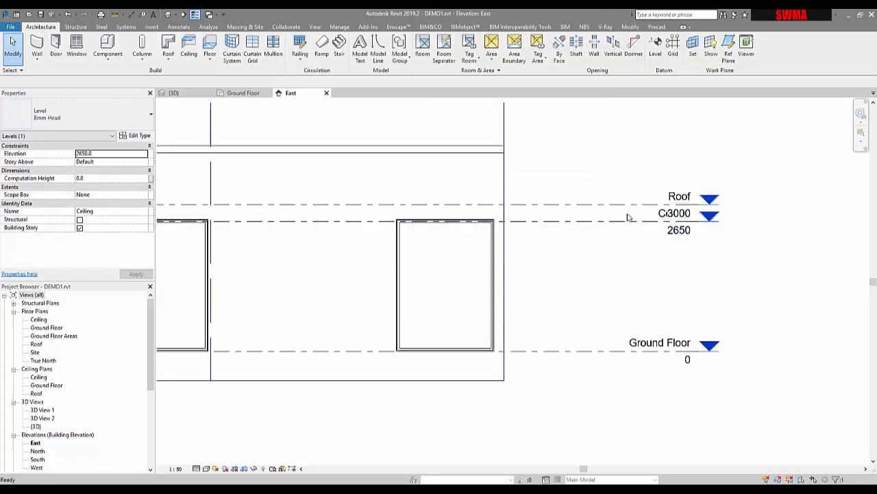
{"action": "left_click", "coordinate": [617, 206]}
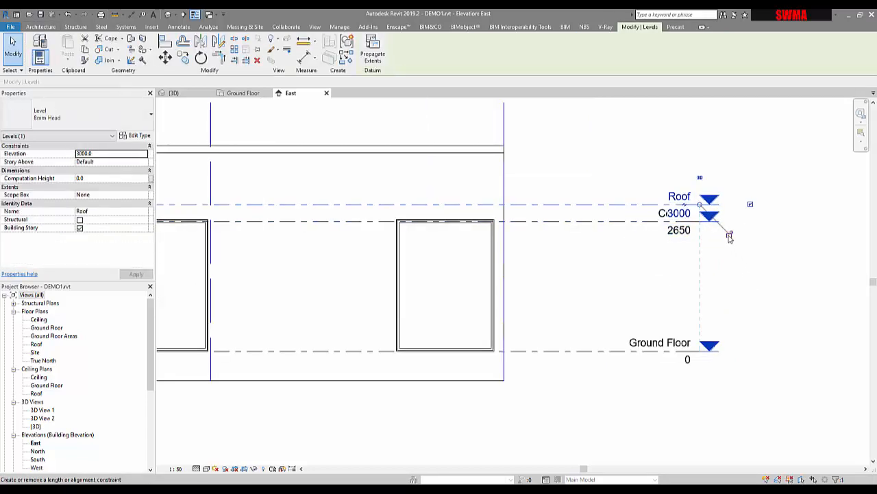
{"action": "left_click_drag", "start_coordinate": [700, 204], "coordinate": [765, 204]}
{"action": "left_click", "coordinate": [719, 167]}
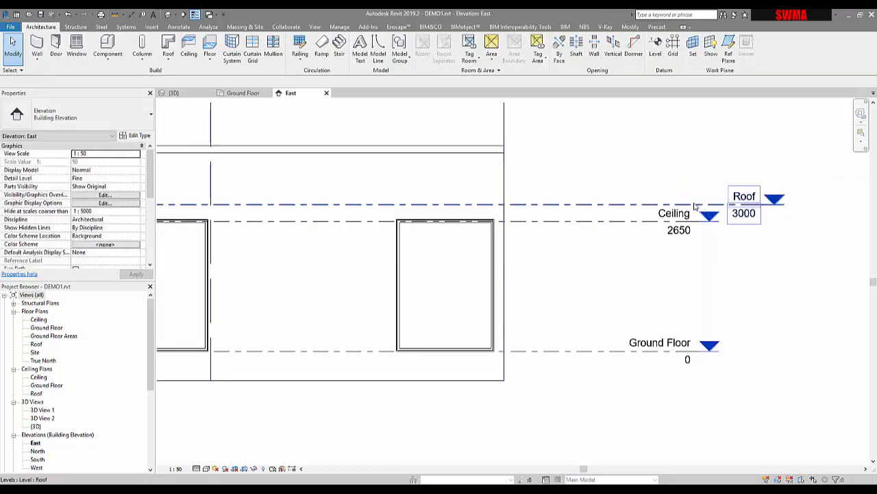
Change the 8mm Head level type's line colour to Blue in its type properties
{"action": "left_click", "coordinate": [612, 220]}
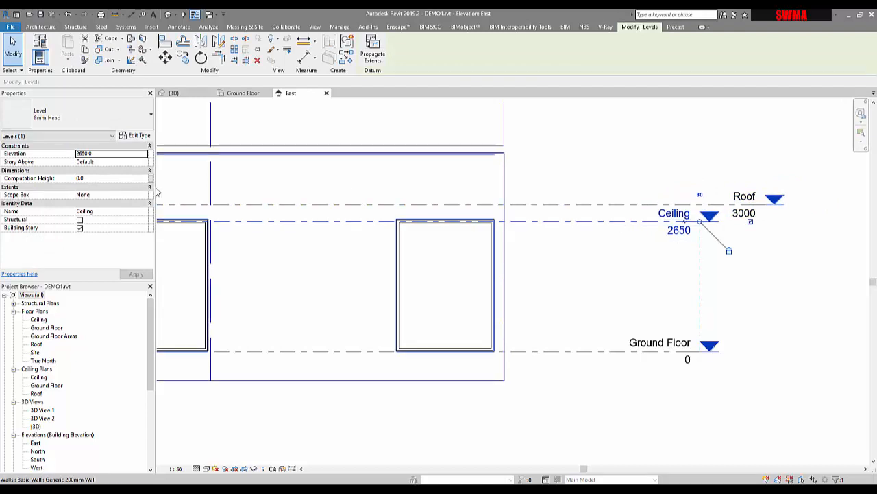
{"action": "left_click", "coordinate": [131, 137]}
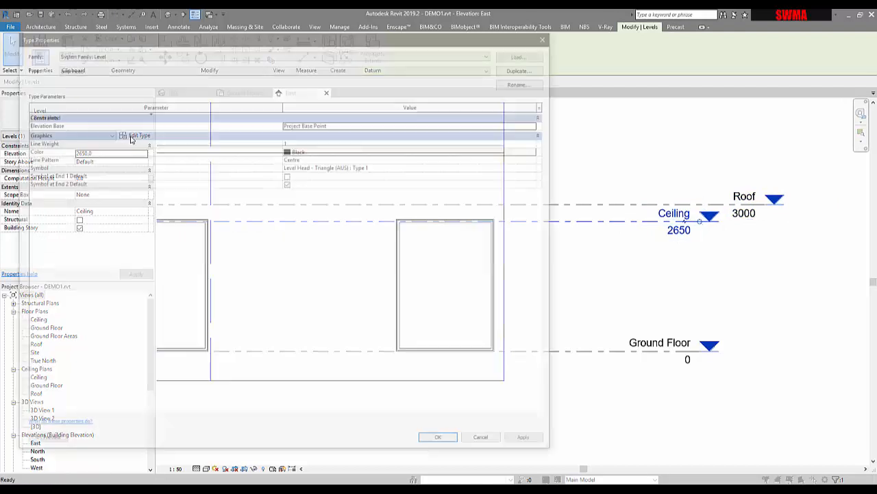
{"action": "left_click", "coordinate": [303, 150]}
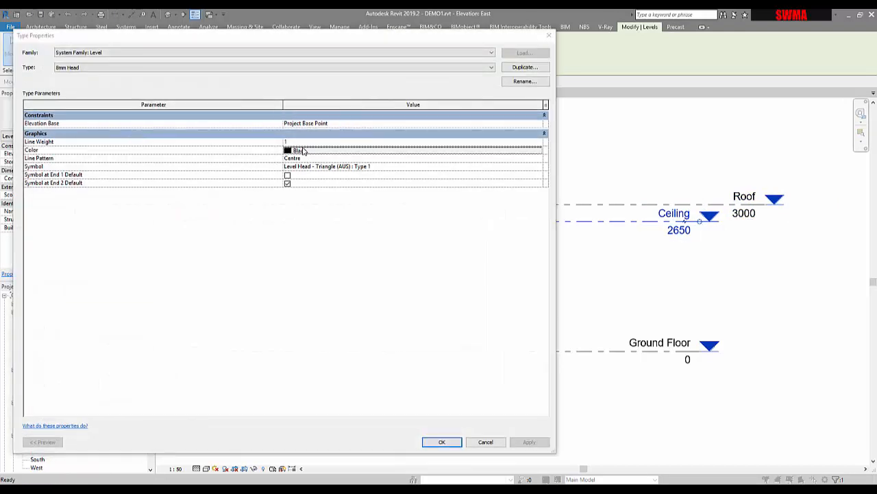
{"action": "left_click", "coordinate": [249, 251]}
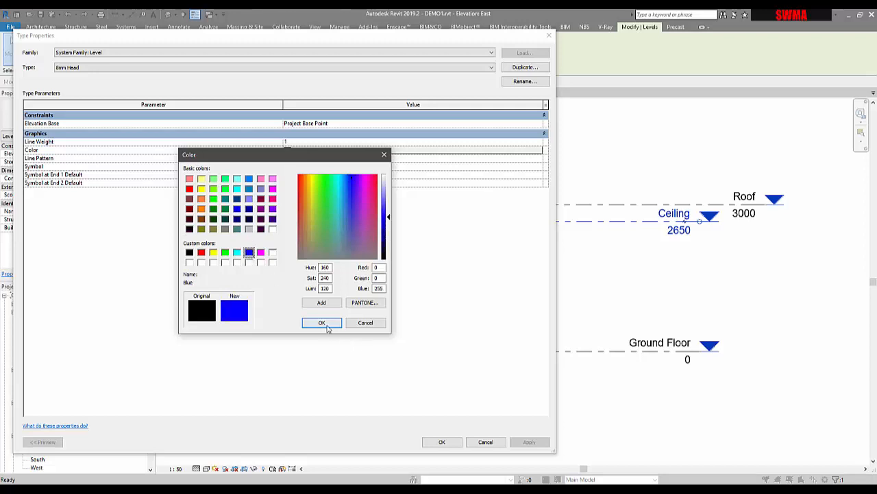
{"action": "left_click", "coordinate": [321, 323]}
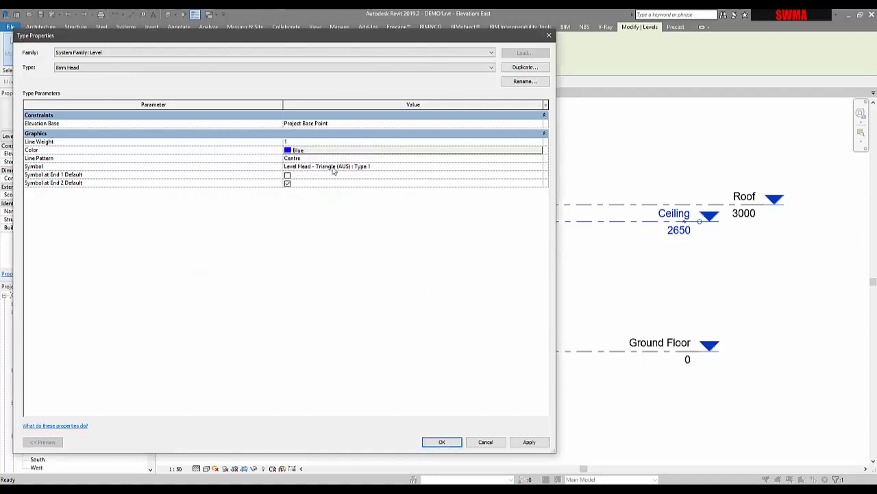
{"action": "left_click", "coordinate": [535, 169]}
{"action": "left_click", "coordinate": [539, 168]}
{"action": "left_click", "coordinate": [540, 168]}
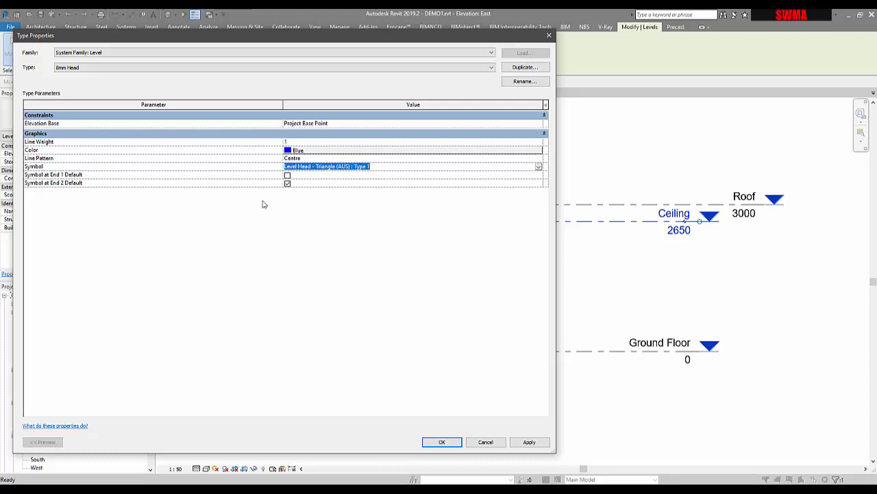
{"action": "left_click", "coordinate": [530, 442]}
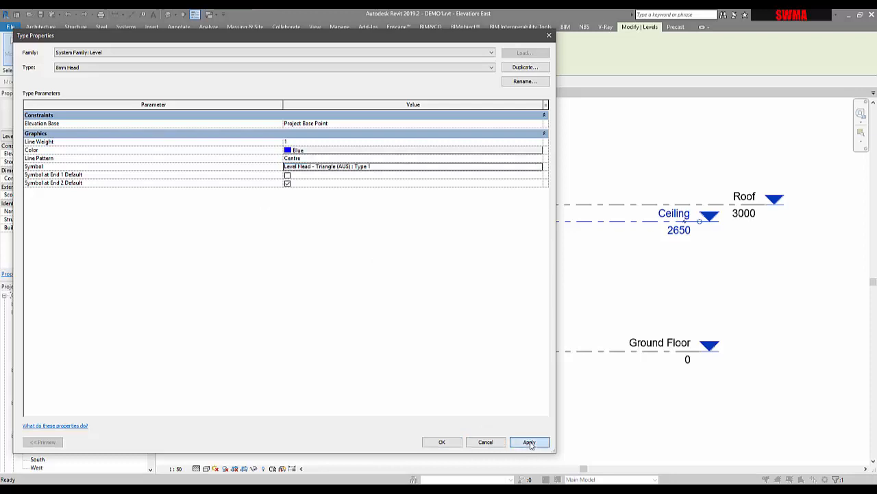
{"action": "left_click", "coordinate": [443, 443]}
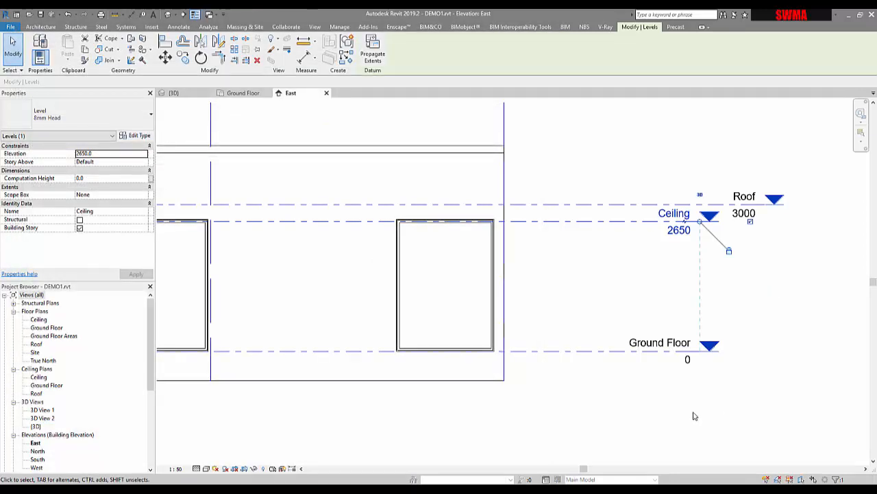
Extend the grid lines' lower ends further down below the building in the East elevation
{"action": "left_click", "coordinate": [586, 405]}
{"action": "scroll", "coordinate": [586, 405], "scroll_direction": "down", "scroll_amount": 2}
{"action": "scroll", "coordinate": [668, 412], "scroll_direction": "down", "scroll_amount": 1}
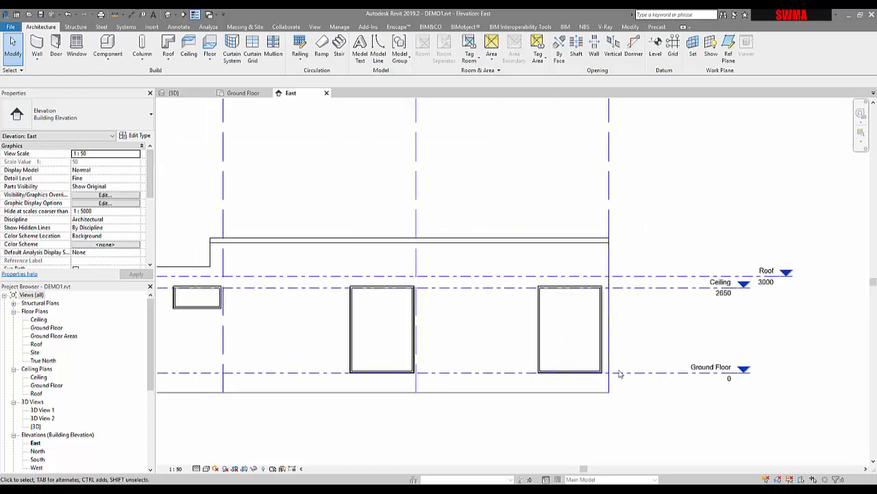
{"action": "left_click", "coordinate": [608, 352]}
{"action": "middle_click_drag", "start_coordinate": [608, 352], "coordinate": [615, 263]}
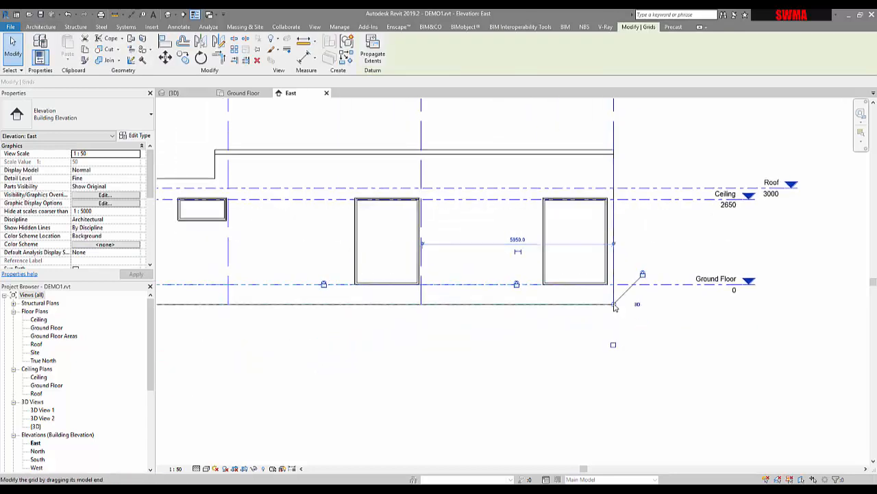
{"action": "left_click", "coordinate": [671, 356]}
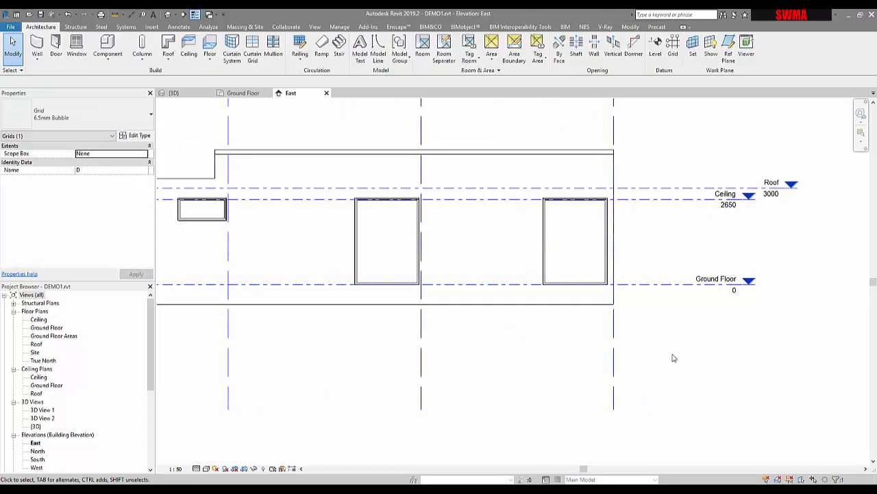
Review the adjusted grid and level lines across the whole East elevation
{"action": "scroll", "coordinate": [673, 357], "scroll_direction": "down", "scroll_amount": 2}
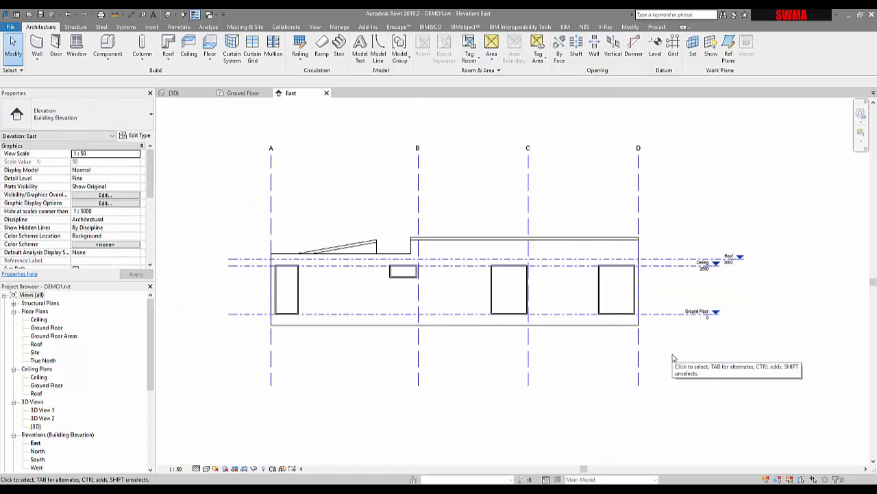
{"action": "left_click", "coordinate": [420, 360]}
{"action": "left_click", "coordinate": [237, 205]}
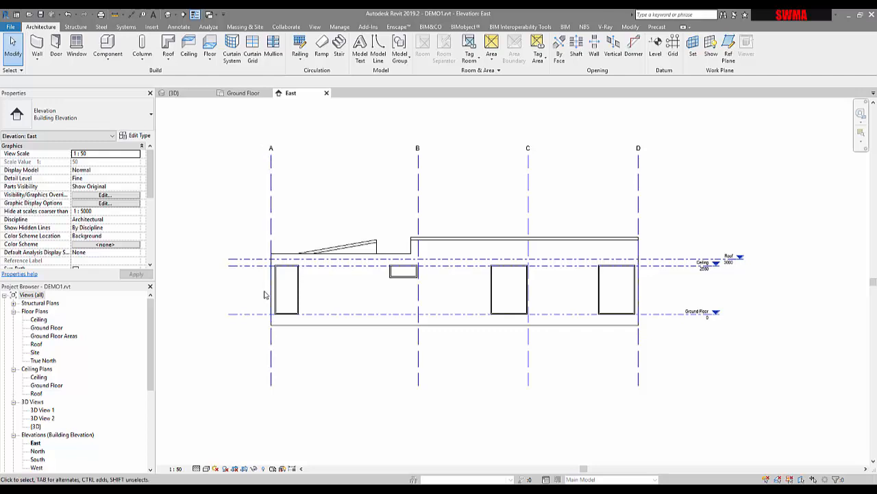
{"action": "left_click", "coordinate": [257, 266]}
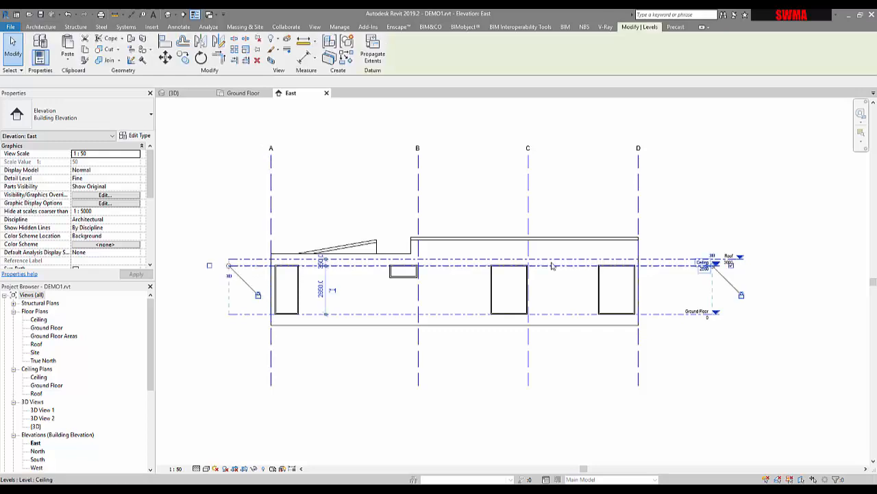
{"action": "left_click", "coordinate": [676, 228]}
{"action": "scroll", "coordinate": [693, 319], "scroll_direction": "up", "scroll_amount": 2}
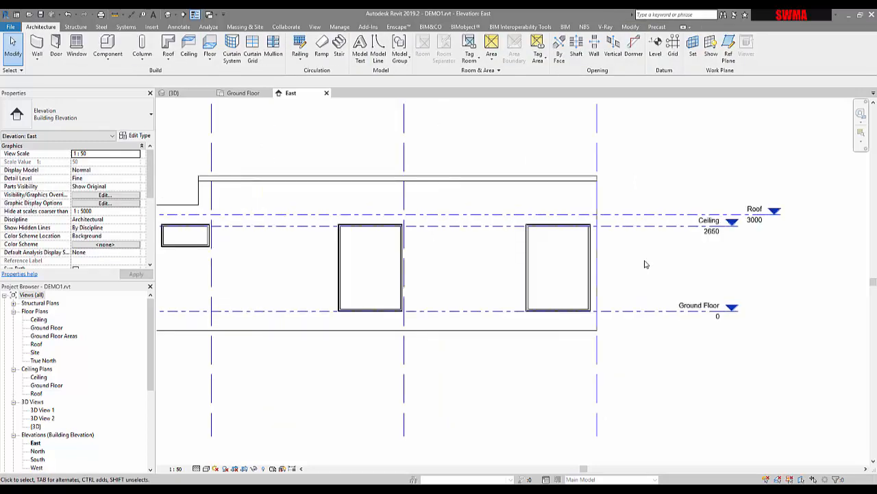
{"action": "scroll", "coordinate": [648, 261], "scroll_direction": "down", "scroll_amount": 2}
{"action": "key", "text": "z"}
{"action": "key", "text": "f"}
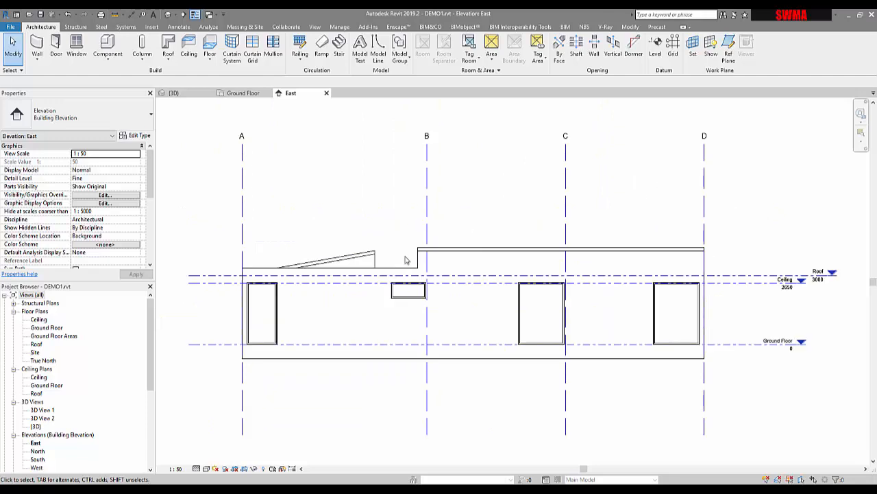